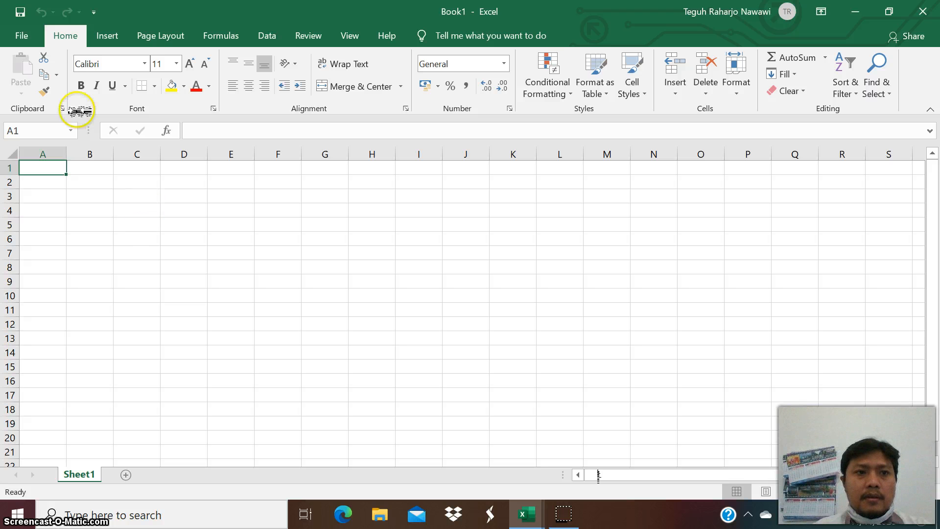
{"action": "left_click", "coordinate": [31, 35]}
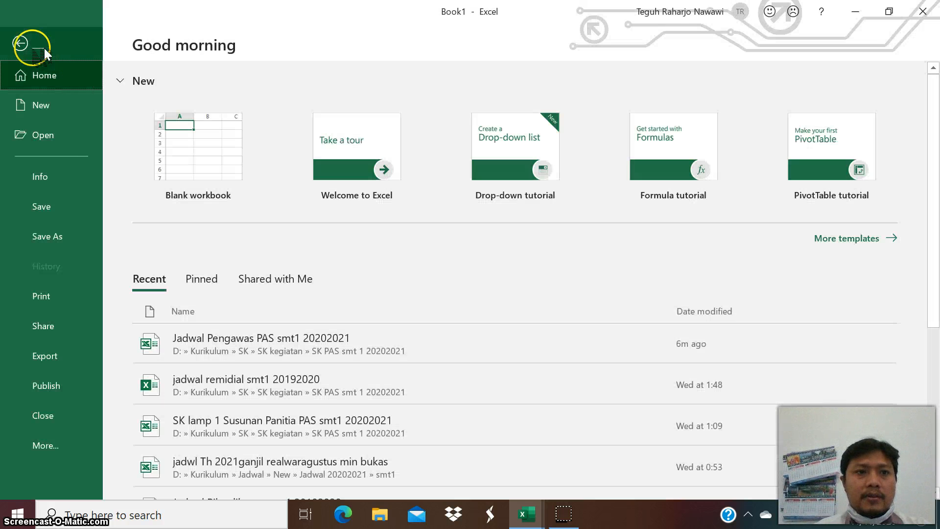
{"action": "left_click", "coordinate": [21, 39]}
{"action": "left_click", "coordinate": [183, 210]}
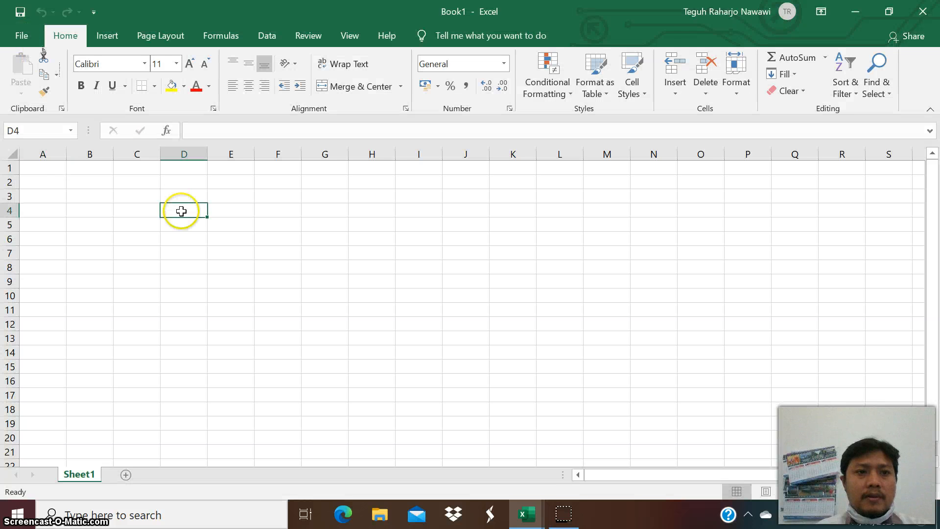
Add a new worksheet to the workbook and switch back to Sheet1.
{"action": "left_click", "coordinate": [76, 183]}
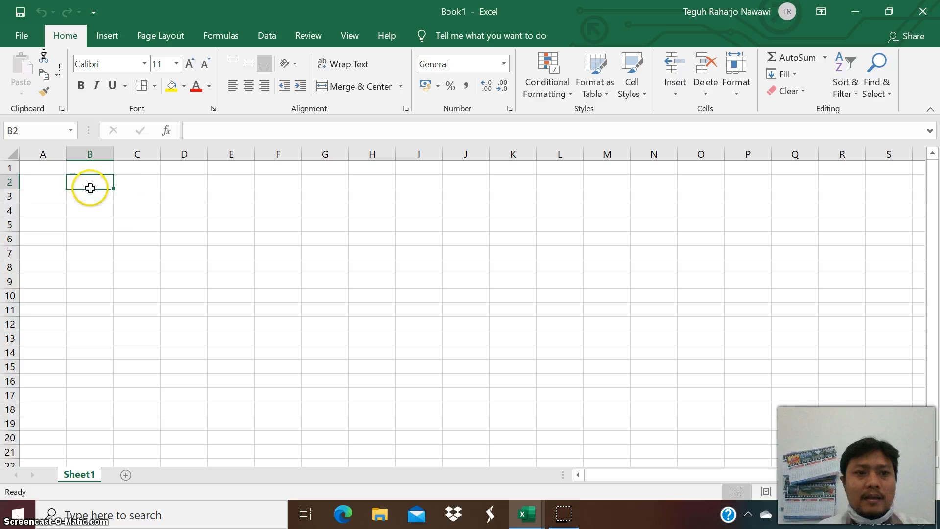
{"action": "left_click", "coordinate": [174, 238]}
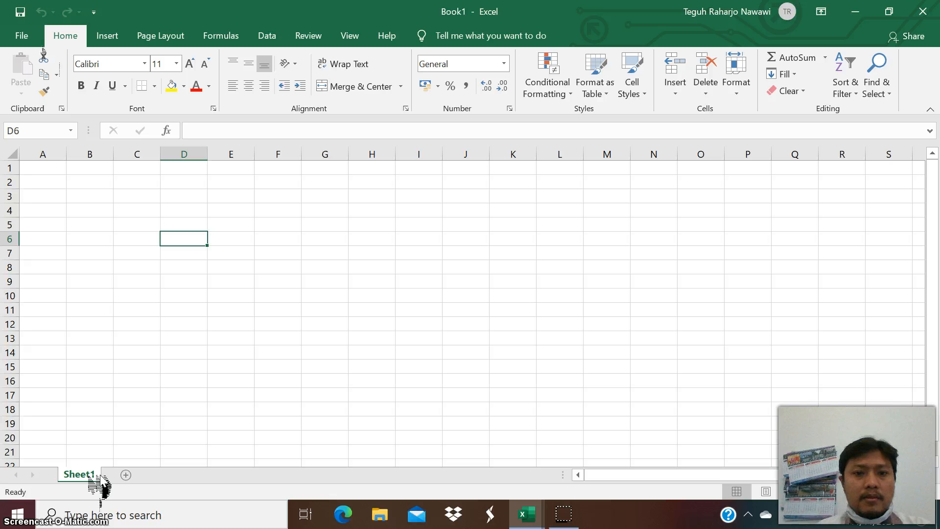
{"action": "left_click", "coordinate": [126, 474]}
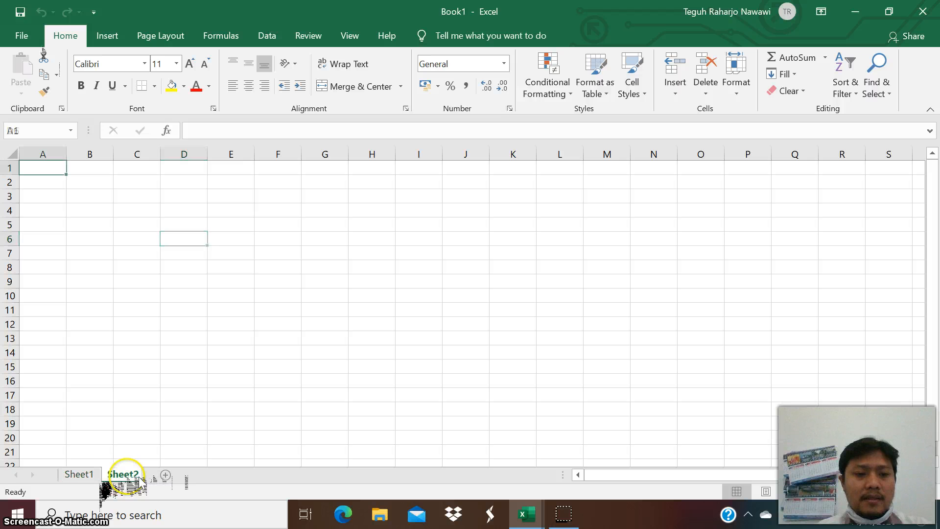
{"action": "left_click", "coordinate": [78, 473]}
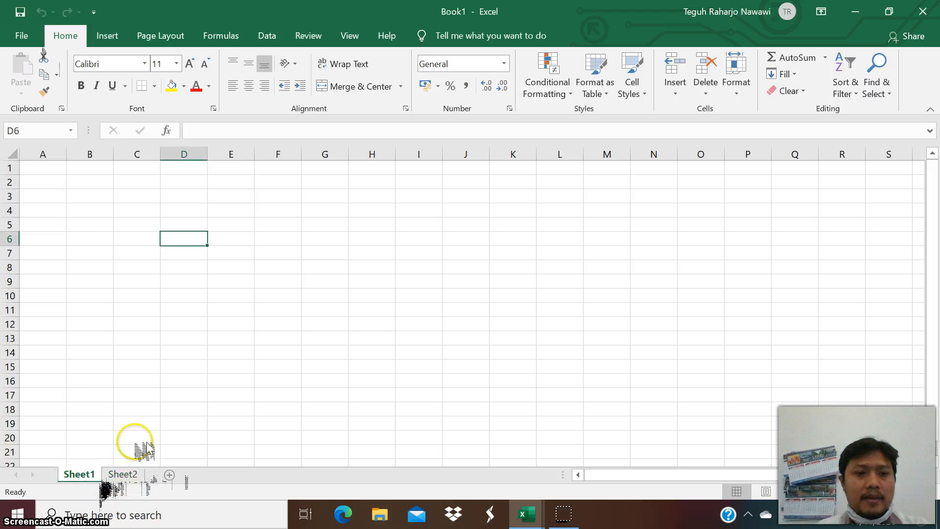
{"action": "left_click", "coordinate": [231, 281]}
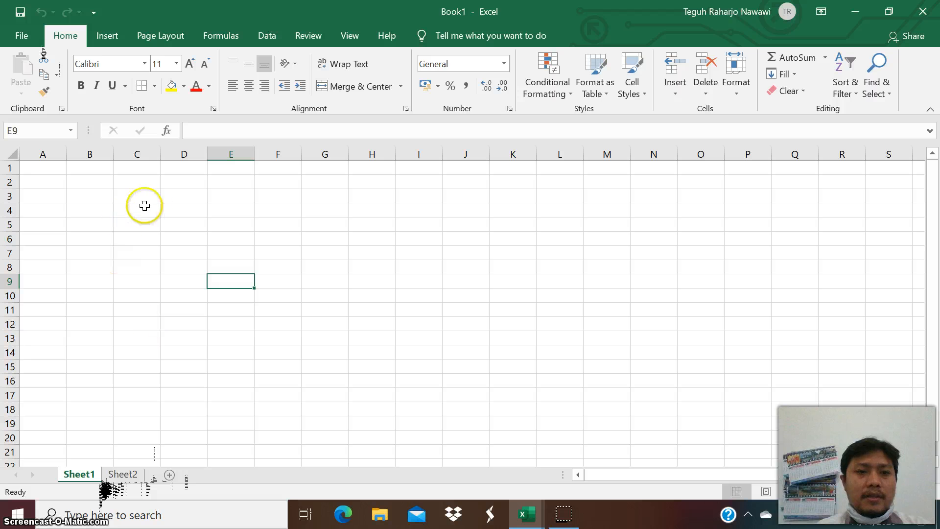
{"action": "left_click", "coordinate": [314, 193]}
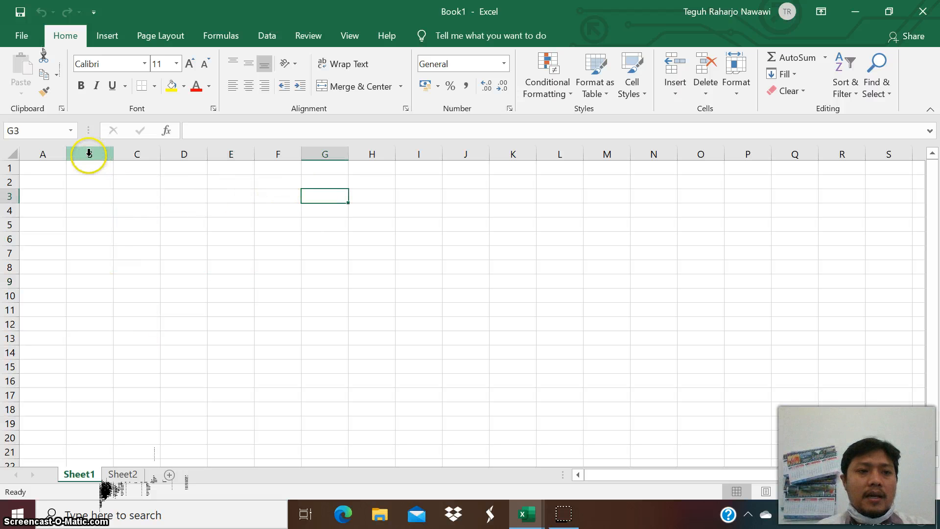
{"action": "left_click", "coordinate": [186, 231]}
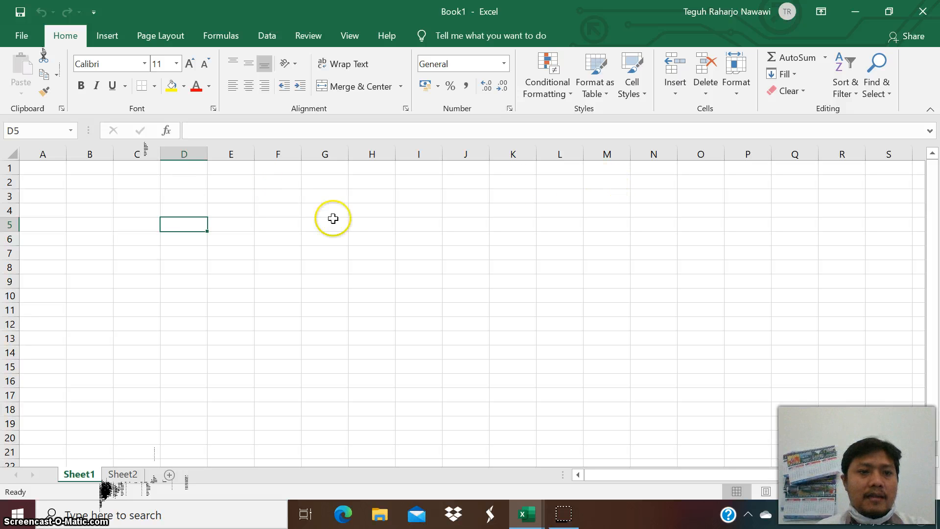
{"action": "left_click", "coordinate": [11, 167]}
{"action": "left_click", "coordinate": [69, 195]}
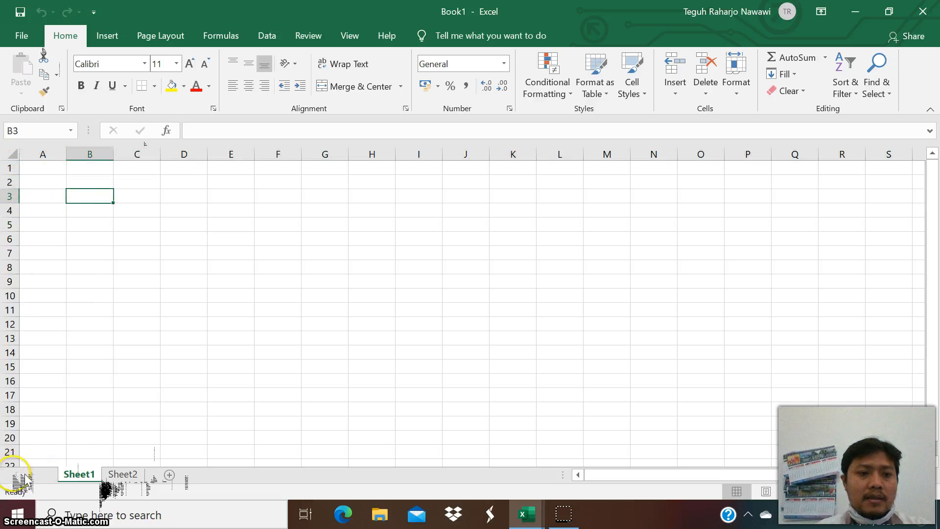
{"action": "left_click", "coordinate": [263, 286]}
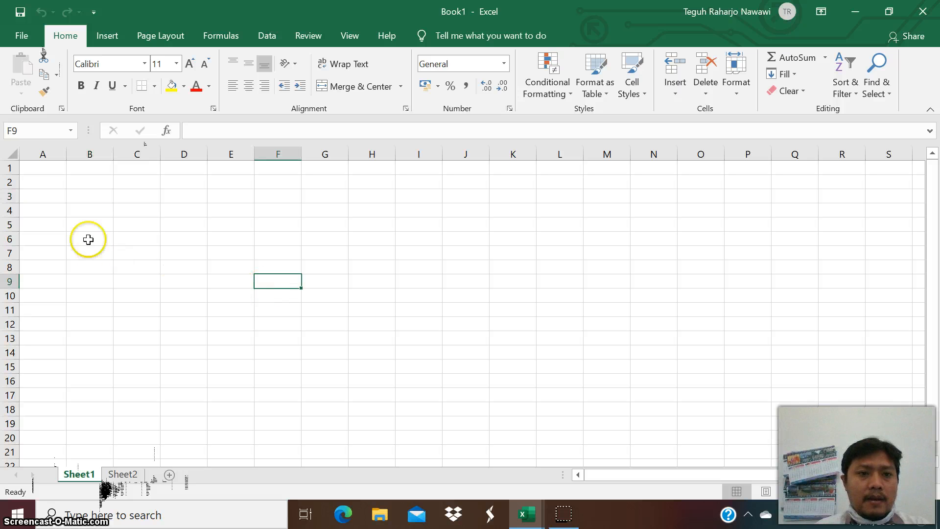
{"action": "left_click", "coordinate": [96, 194]}
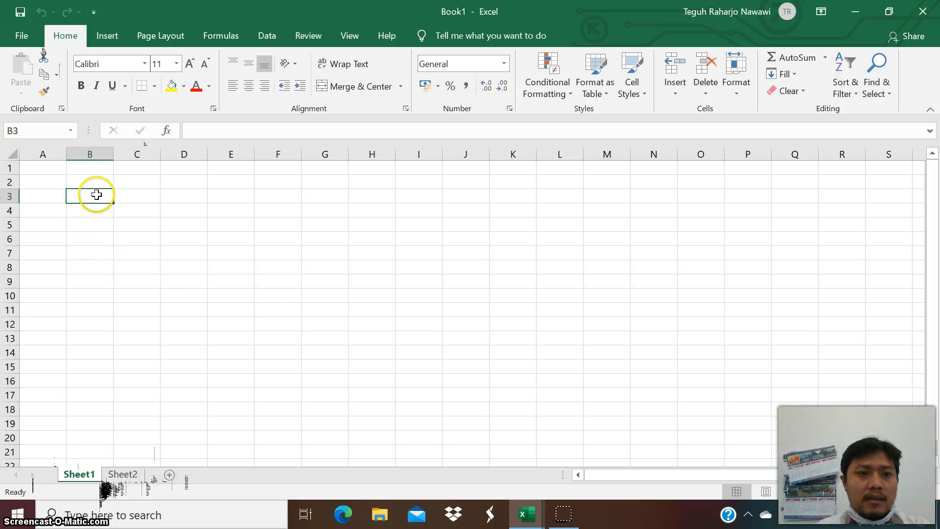
{"action": "left_click", "coordinate": [142, 196]}
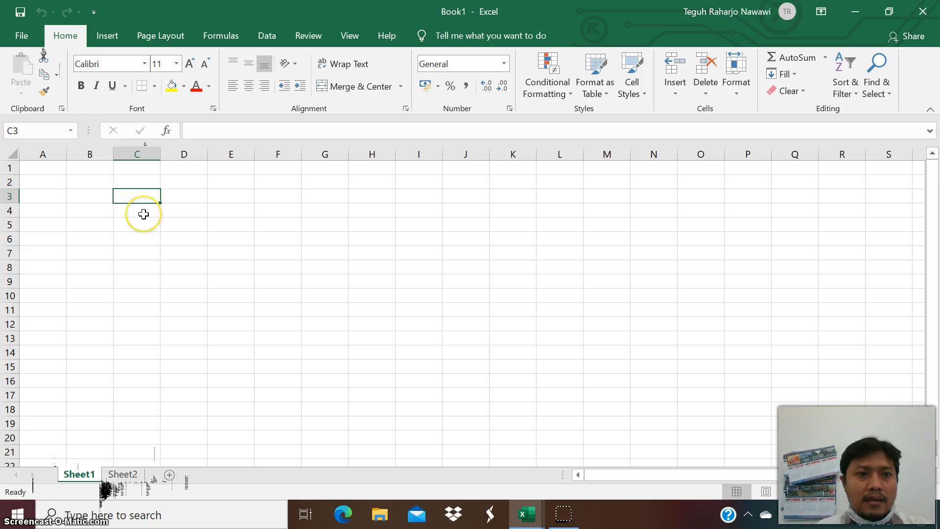
{"action": "left_click", "coordinate": [144, 214]}
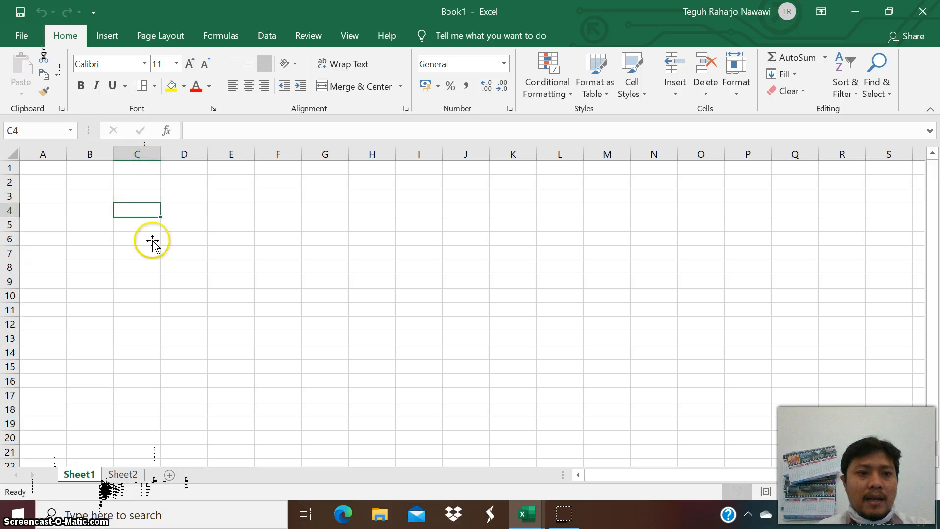
{"action": "left_click", "coordinate": [155, 277]}
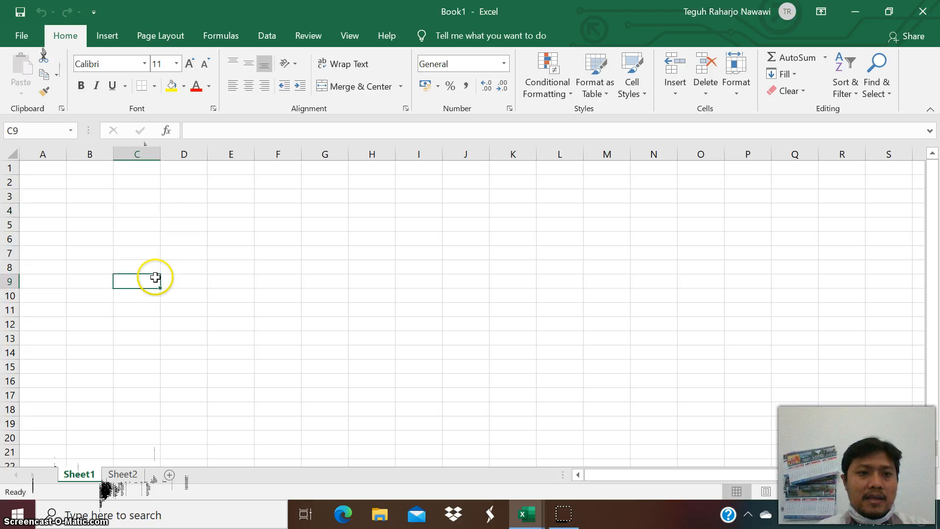
{"action": "left_click", "coordinate": [142, 192]}
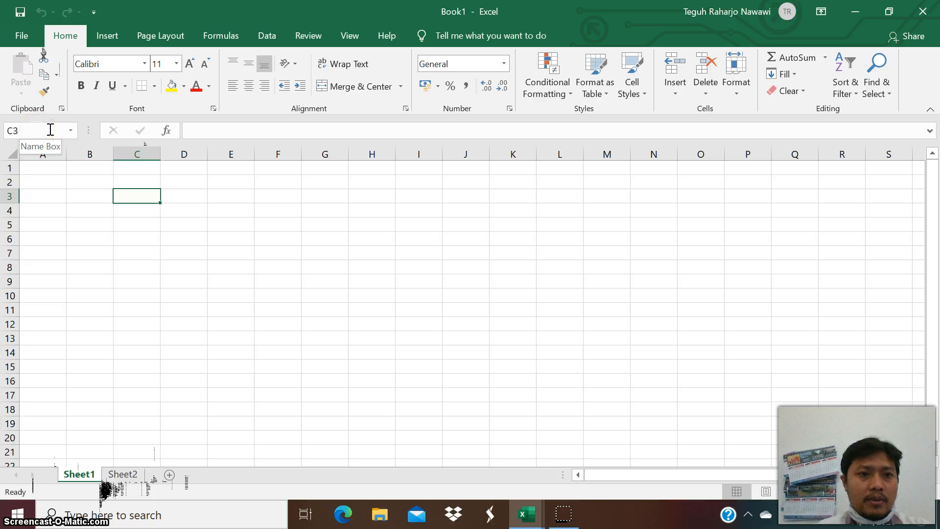
{"action": "left_click", "coordinate": [263, 201]}
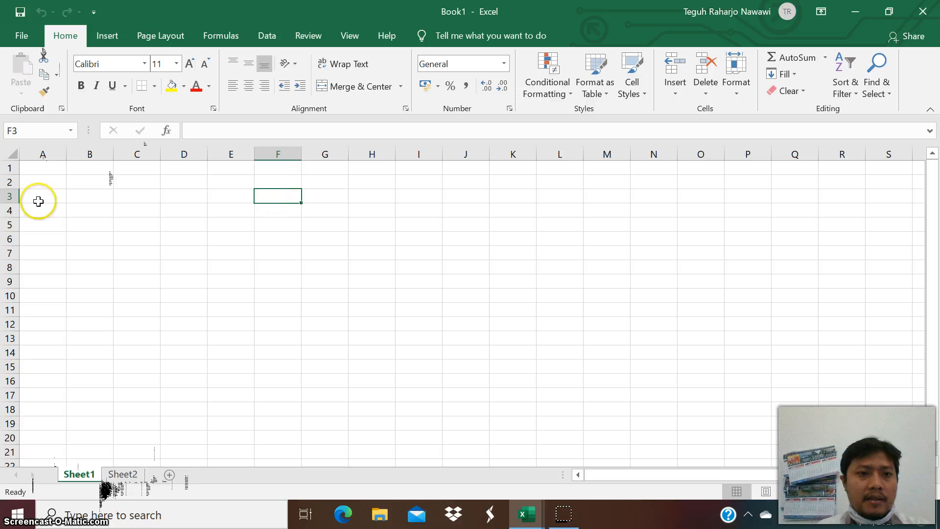
{"action": "left_click", "coordinate": [173, 264]}
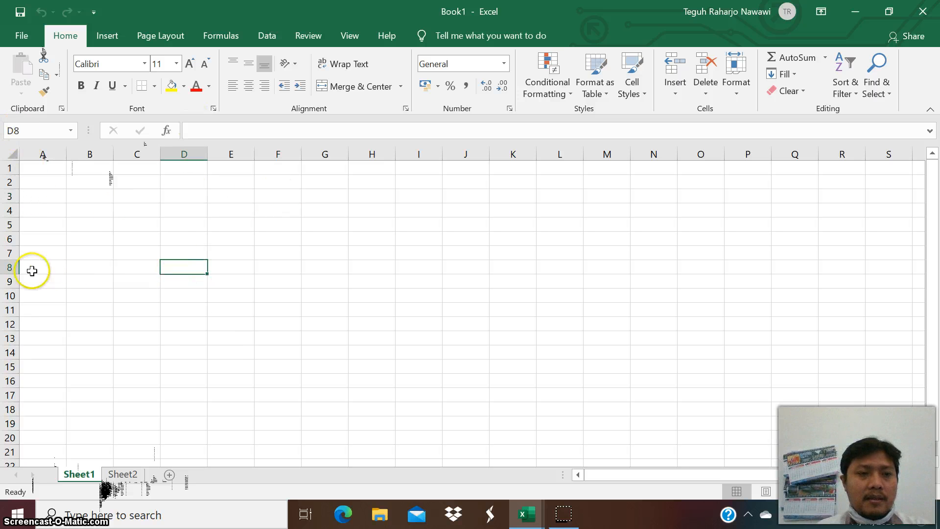
{"action": "left_click", "coordinate": [366, 300]}
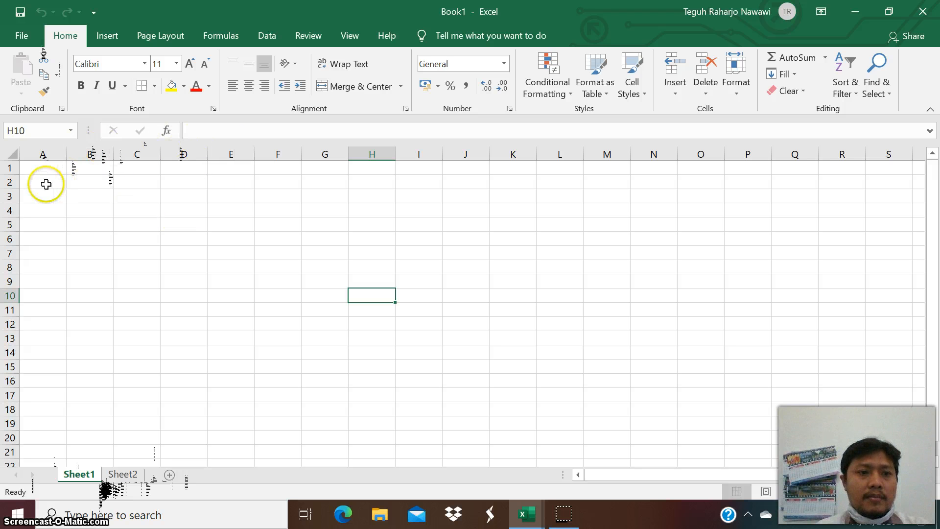
{"action": "left_click", "coordinate": [208, 222]}
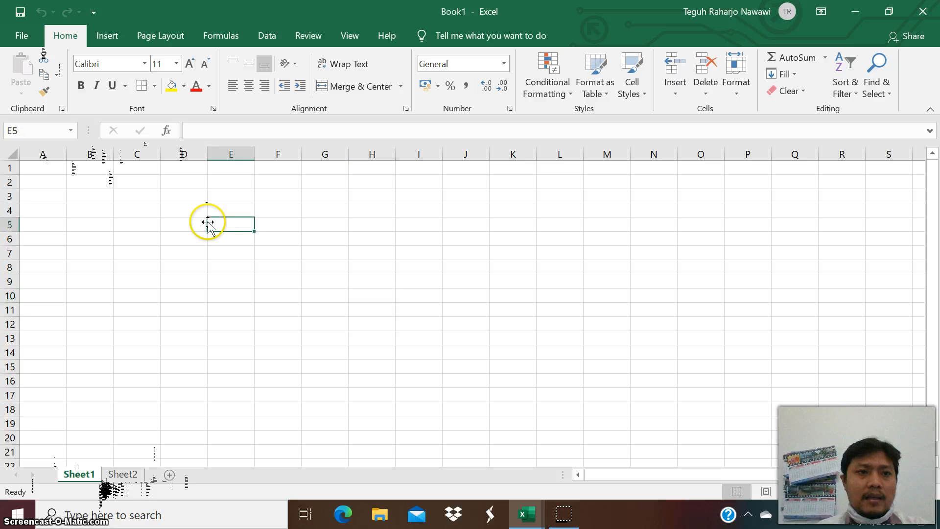
{"action": "left_click", "coordinate": [289, 226]}
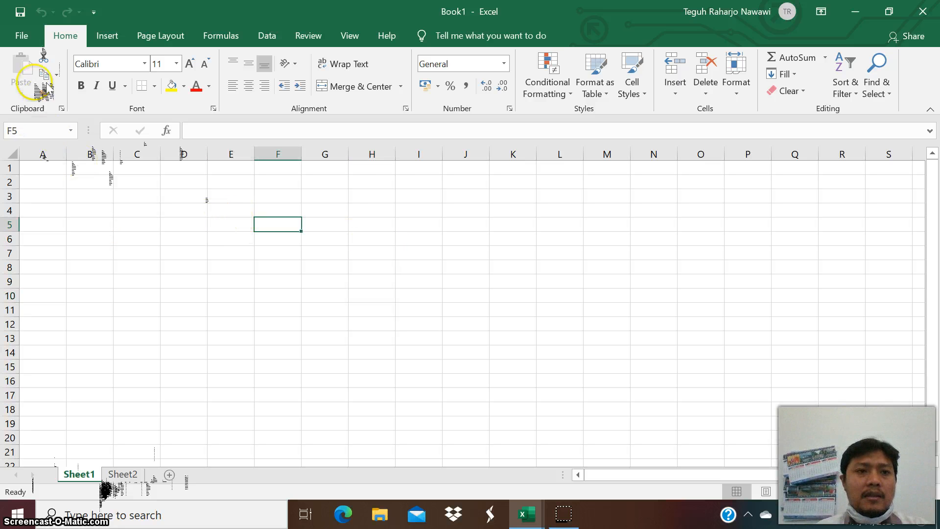
{"action": "left_click", "coordinate": [38, 39]}
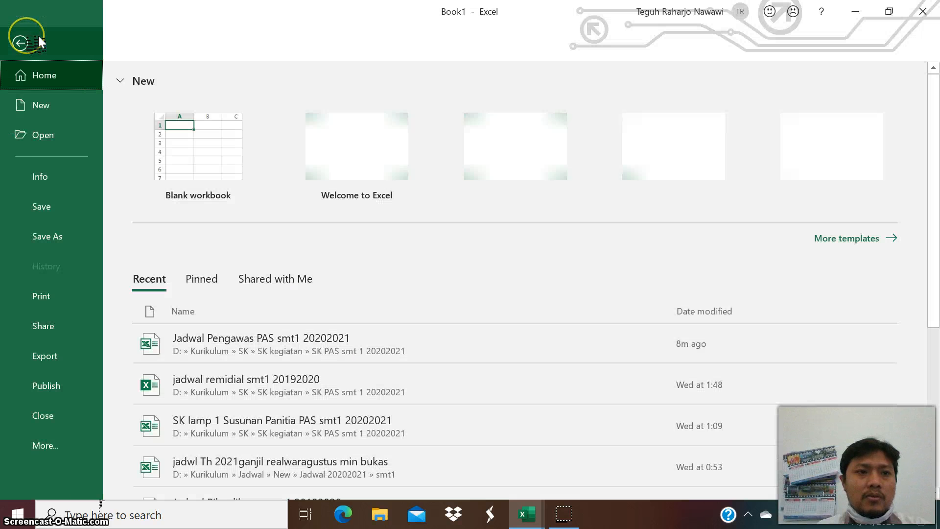
{"action": "left_click", "coordinate": [33, 38]}
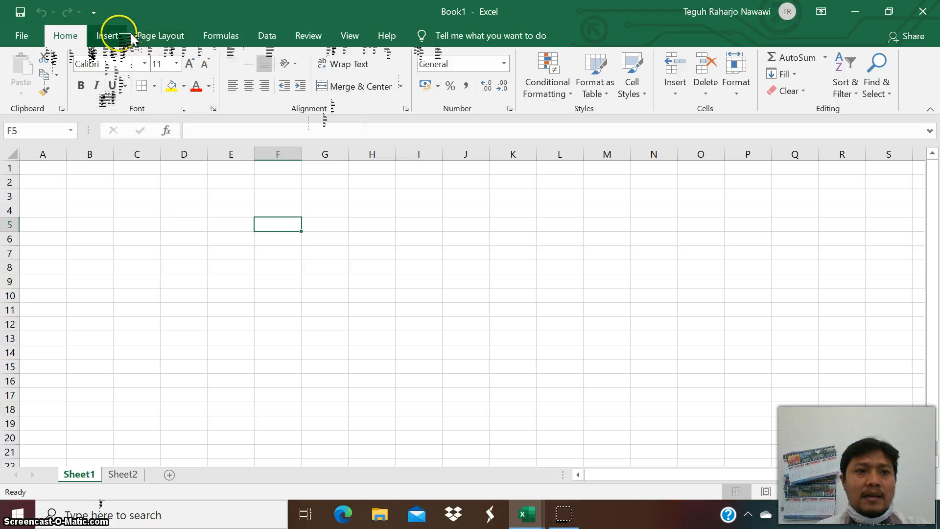
{"action": "left_click", "coordinate": [109, 34]}
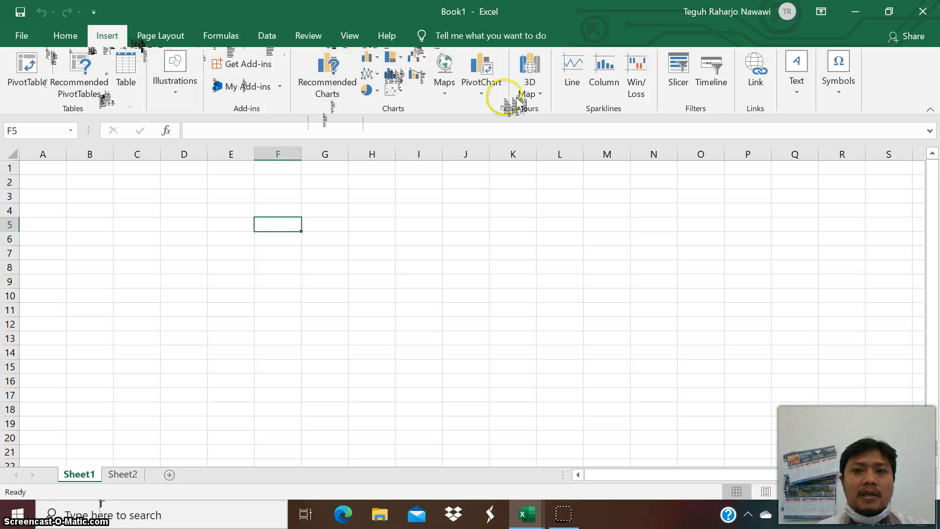
{"action": "left_click", "coordinate": [181, 38]}
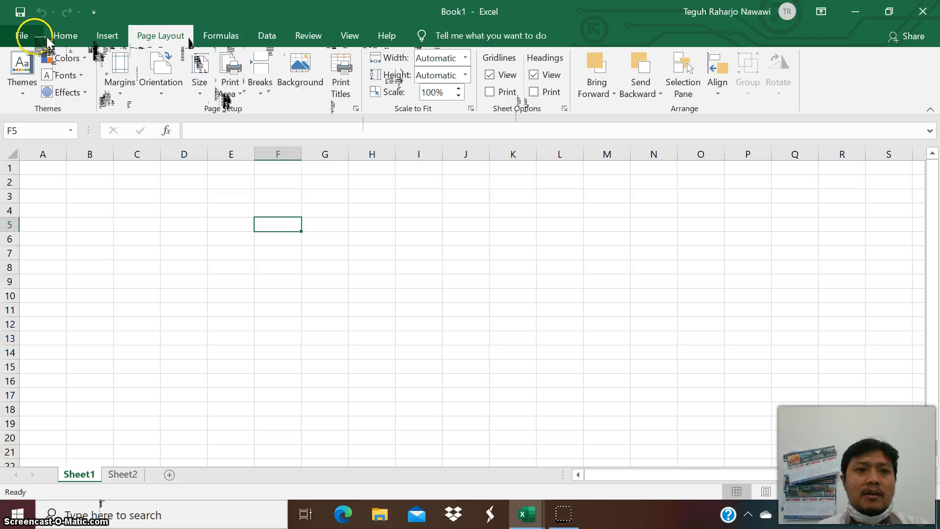
{"action": "left_click", "coordinate": [77, 39]}
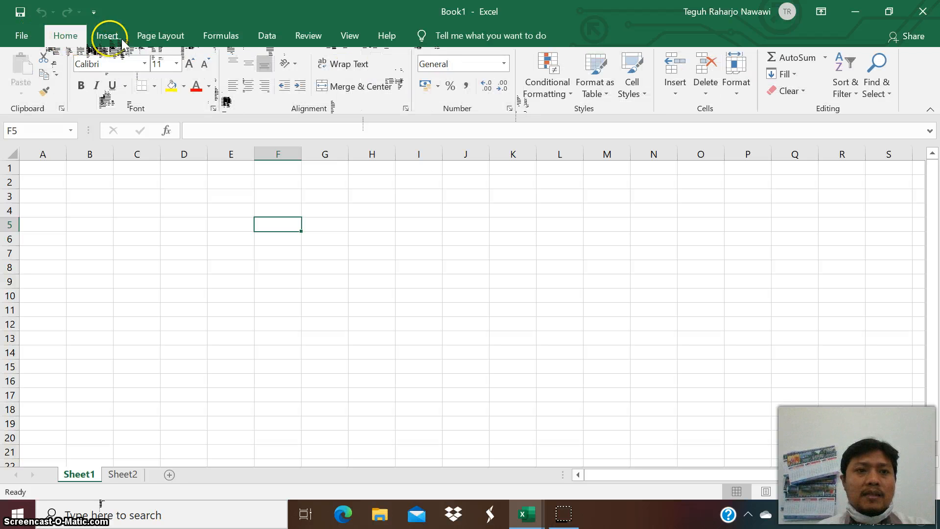
{"action": "left_click", "coordinate": [166, 223]}
{"action": "left_click", "coordinate": [121, 198]}
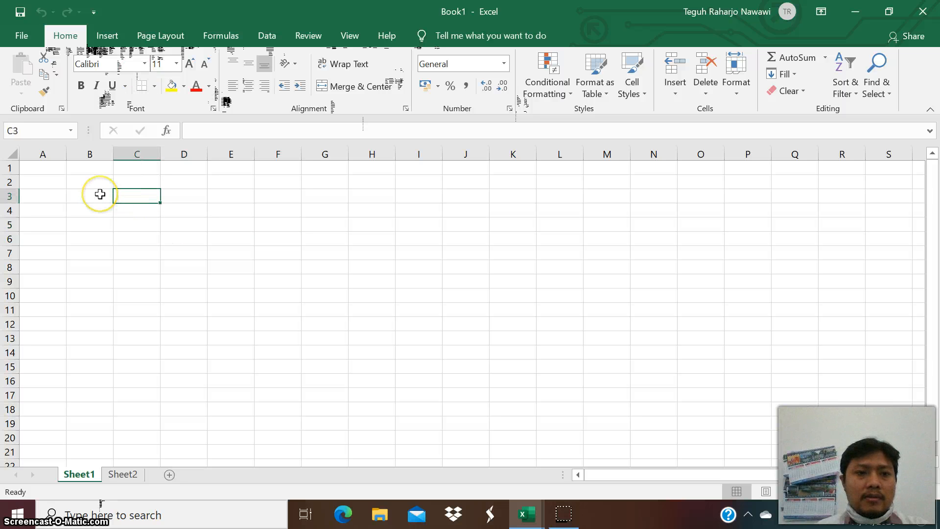
{"action": "left_click", "coordinate": [100, 195]}
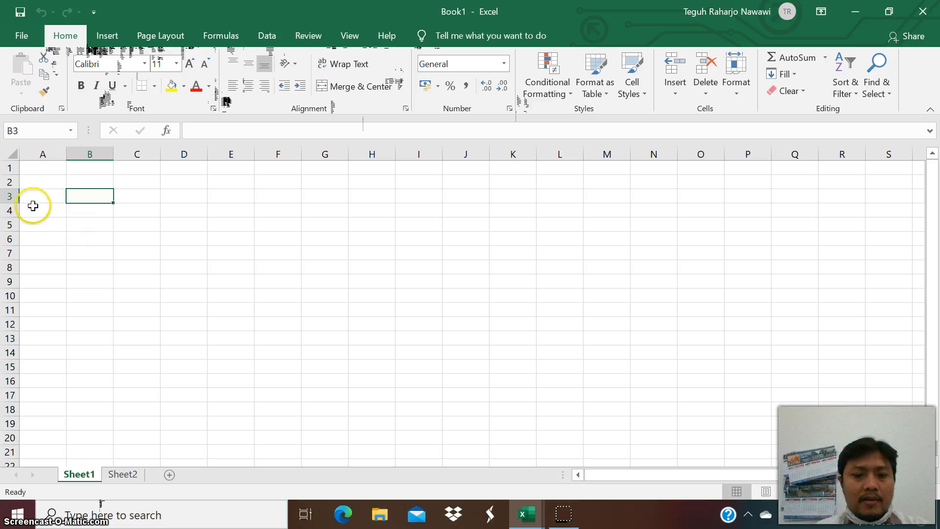
Enter the title DAFTAR NILAI SISWA KELAS 7A in cell A1.
{"action": "left_click", "coordinate": [46, 168]}
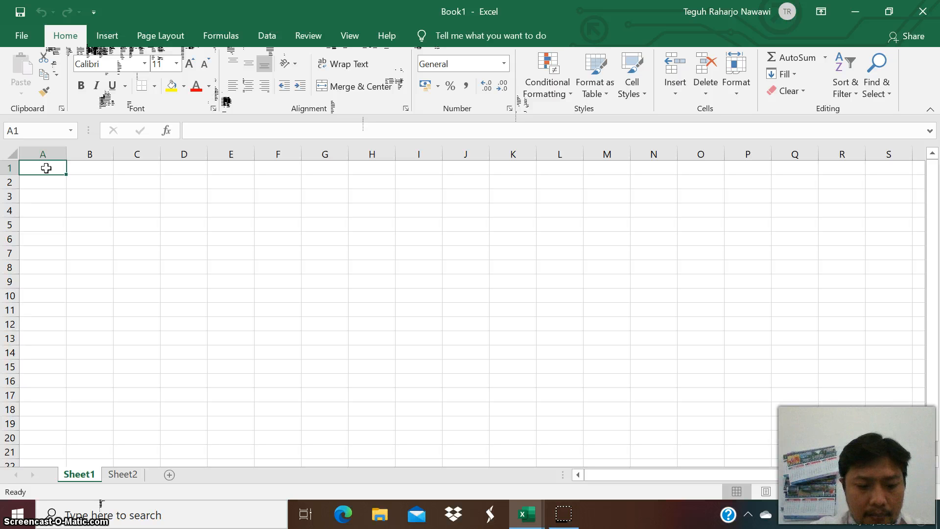
{"action": "type", "text": "DAF"}
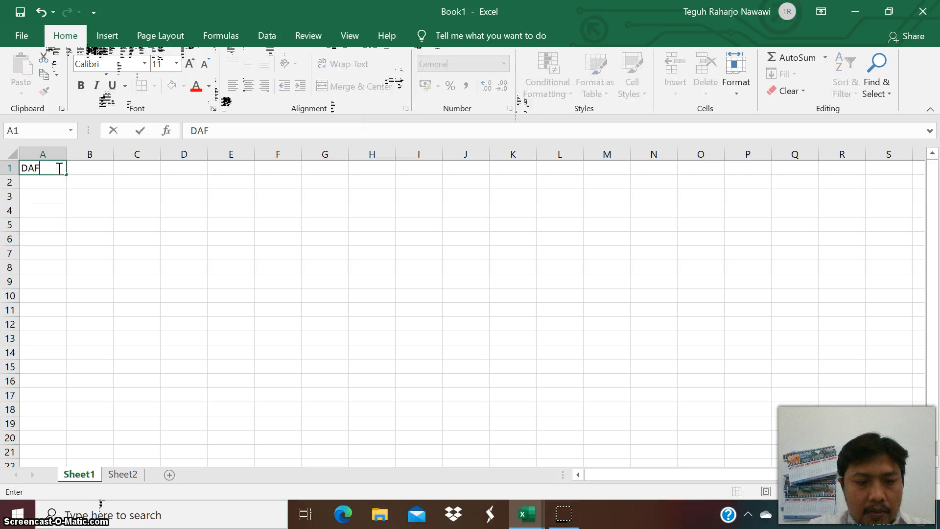
{"action": "type", "text": "TAR"}
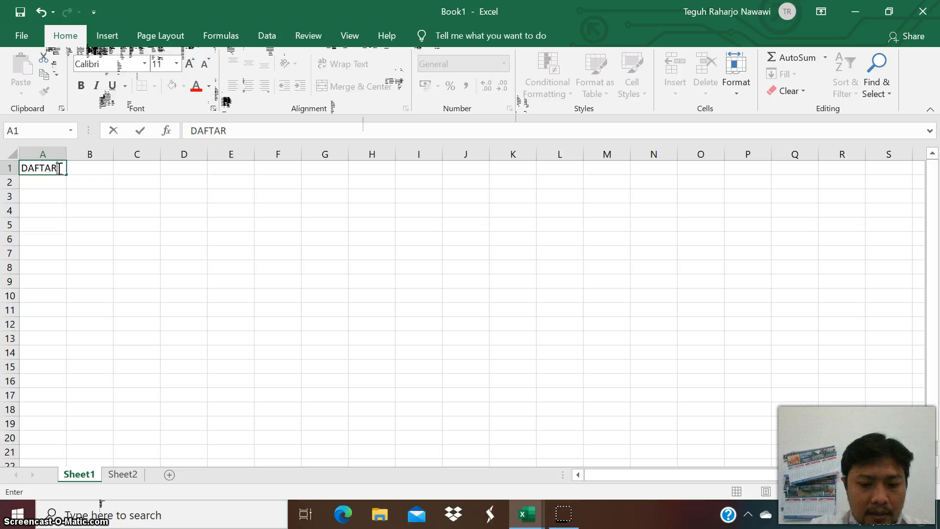
{"action": "type", "text": " NILAI"}
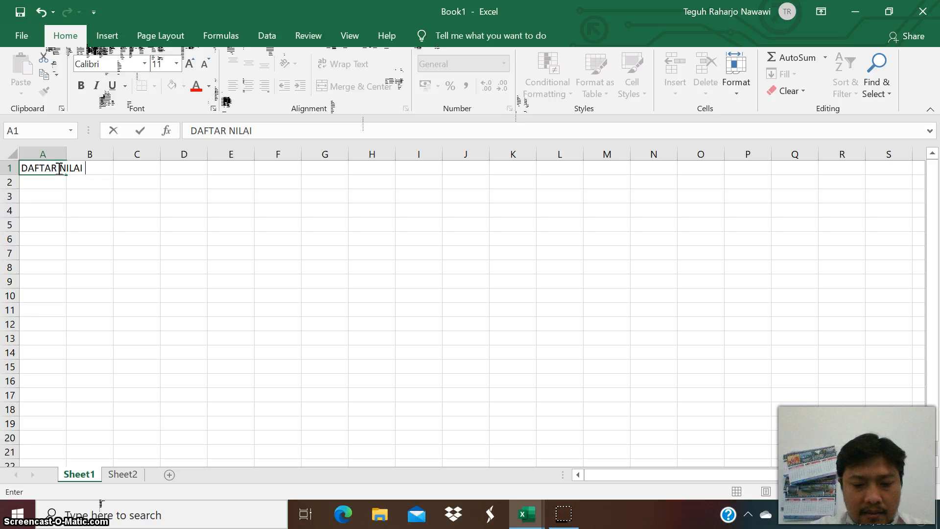
{"action": "type", "text": " SISWA "}
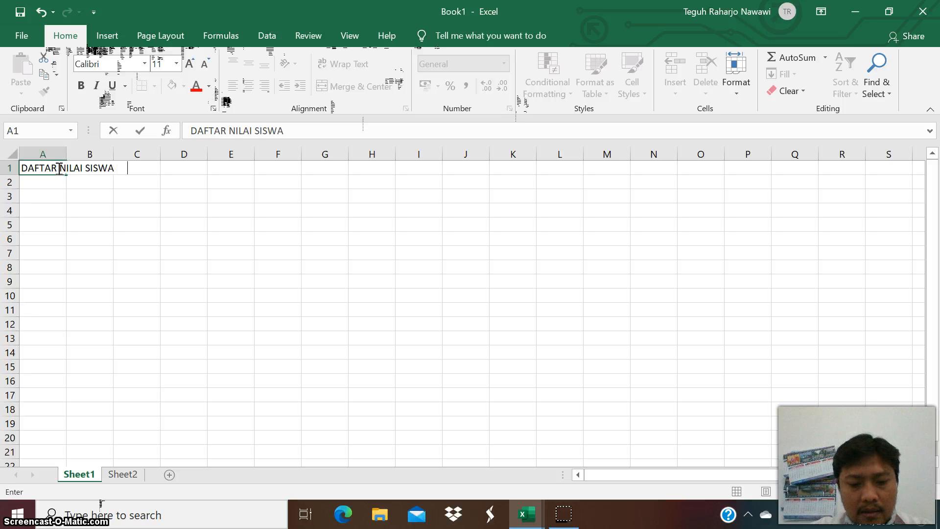
{"action": "type", "text": "KELAS 7"}
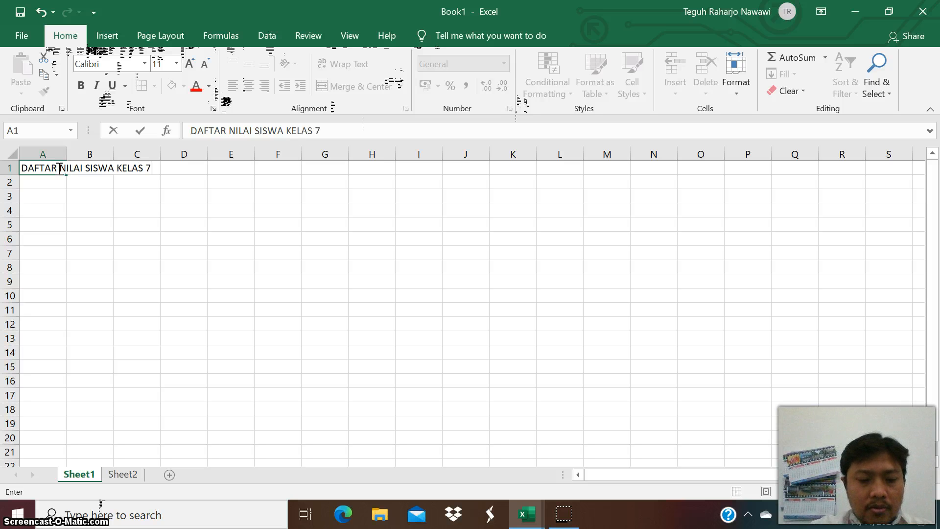
{"action": "type", "text": "A"}
{"action": "left_click", "coordinate": [260, 264]}
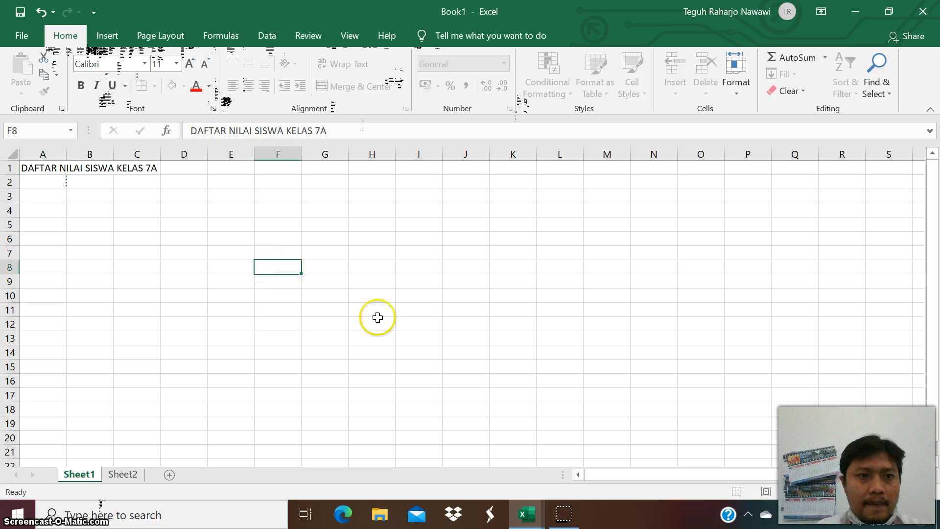
Enter the column headers NO, NAMA and NILAI in cells A3 to C3.
{"action": "left_click", "coordinate": [50, 197]}
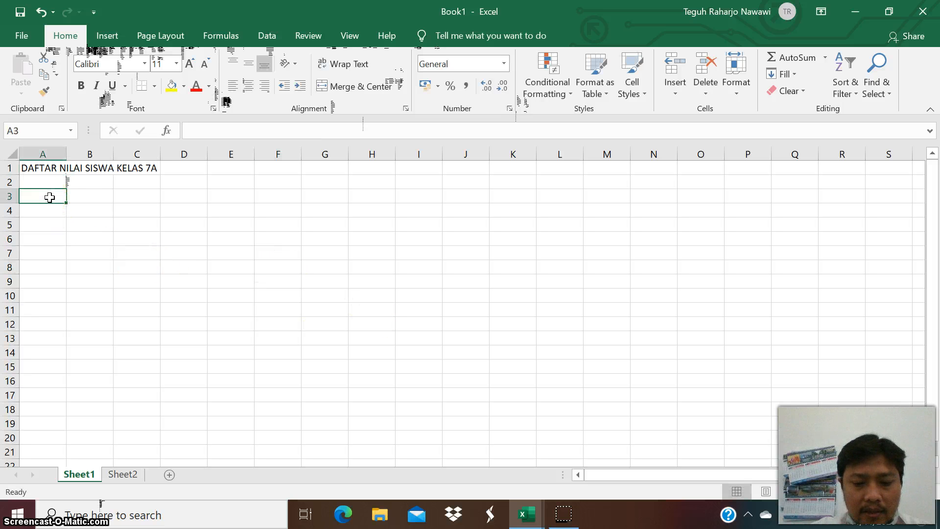
{"action": "type", "text": "NO"}
{"action": "key", "text": "Tab"}
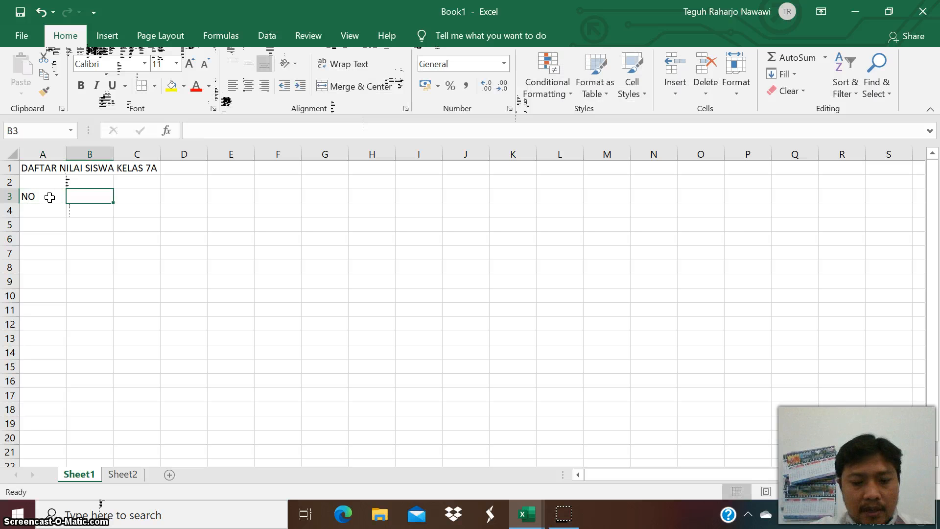
{"action": "type", "text": "NAMA"}
{"action": "key", "text": "Tab"}
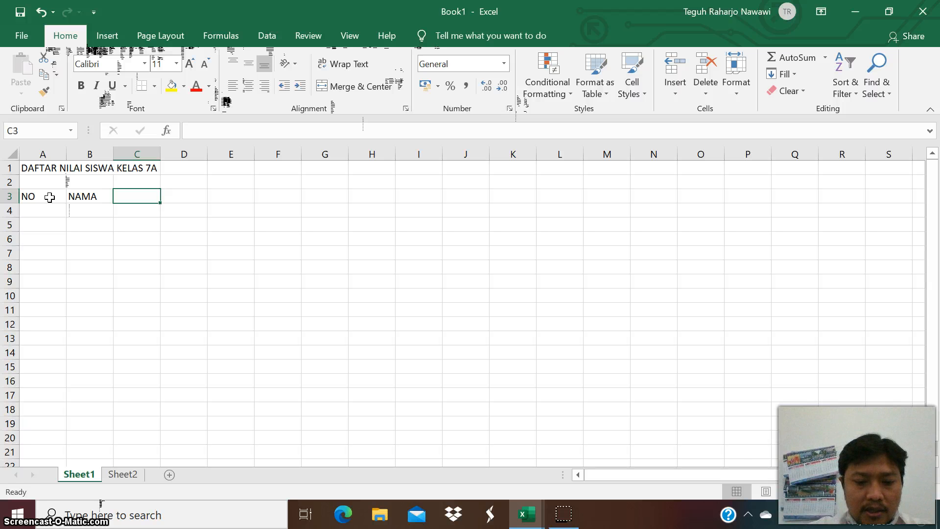
{"action": "type", "text": "N"}
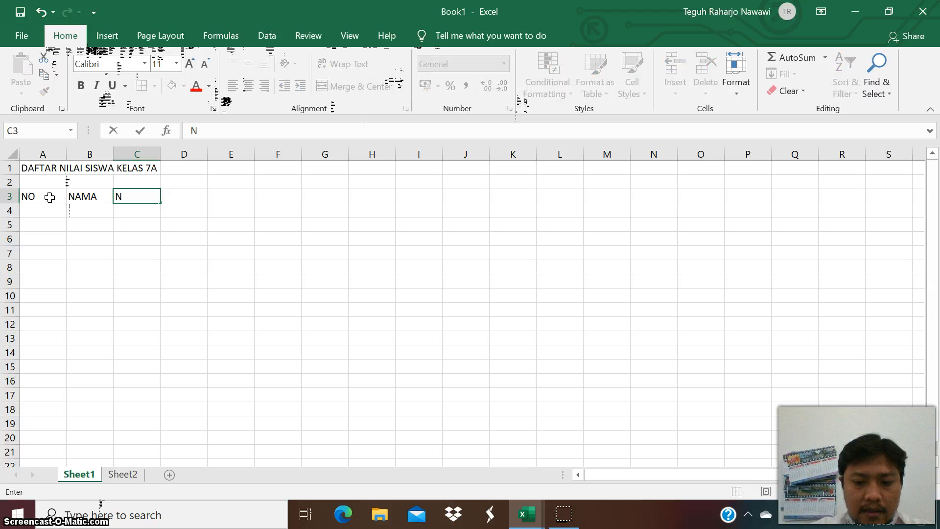
{"action": "type", "text": "I"}
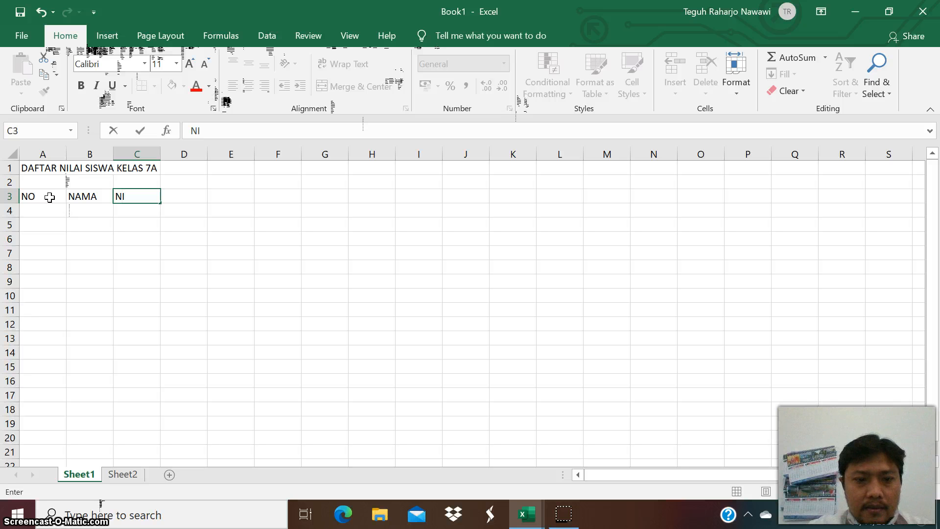
{"action": "type", "text": "LAI"}
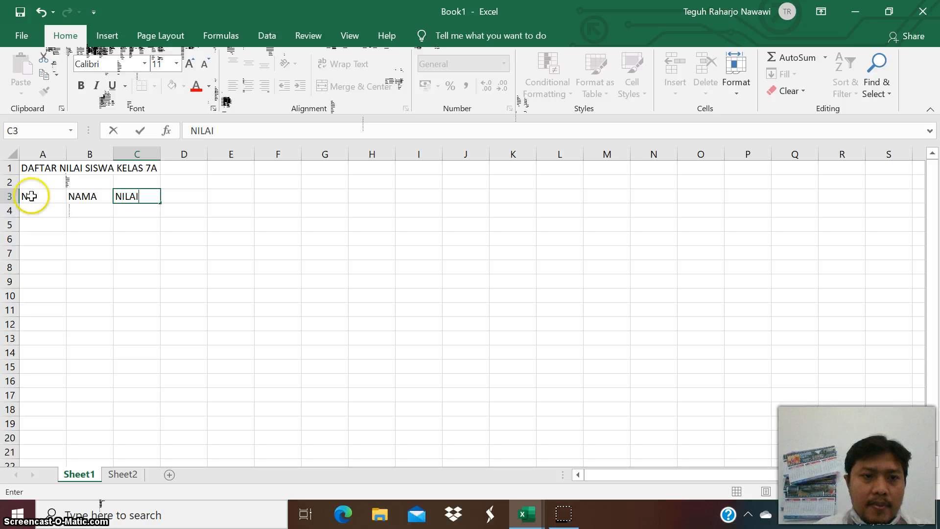
{"action": "left_click", "coordinate": [148, 290]}
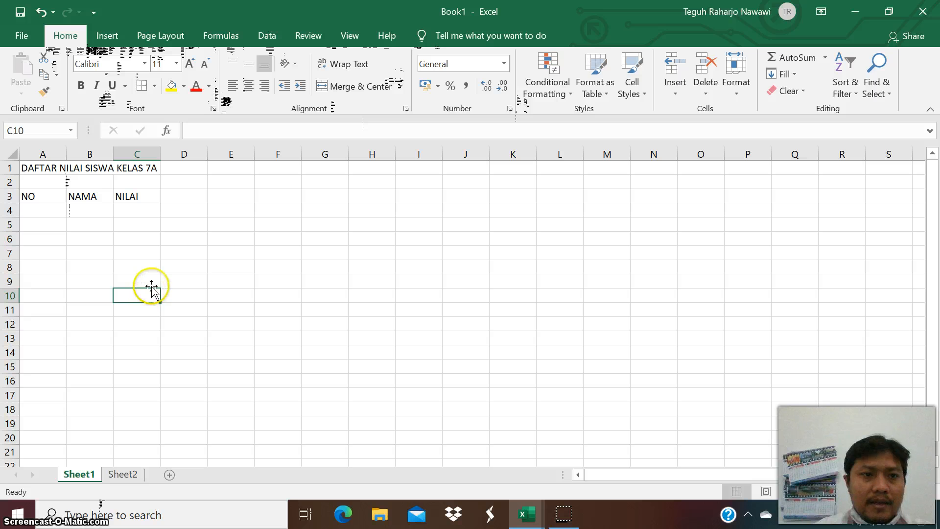
Enter the subject headers IPA, IPS and SBY in cells C4 to E4.
{"action": "left_click", "coordinate": [140, 211]}
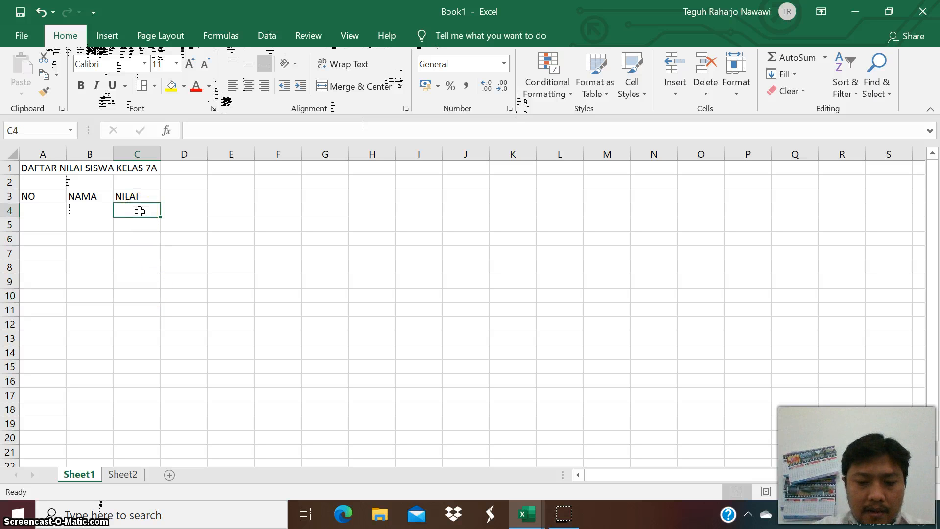
{"action": "type", "text": "IPA"}
{"action": "key", "text": "Tab"}
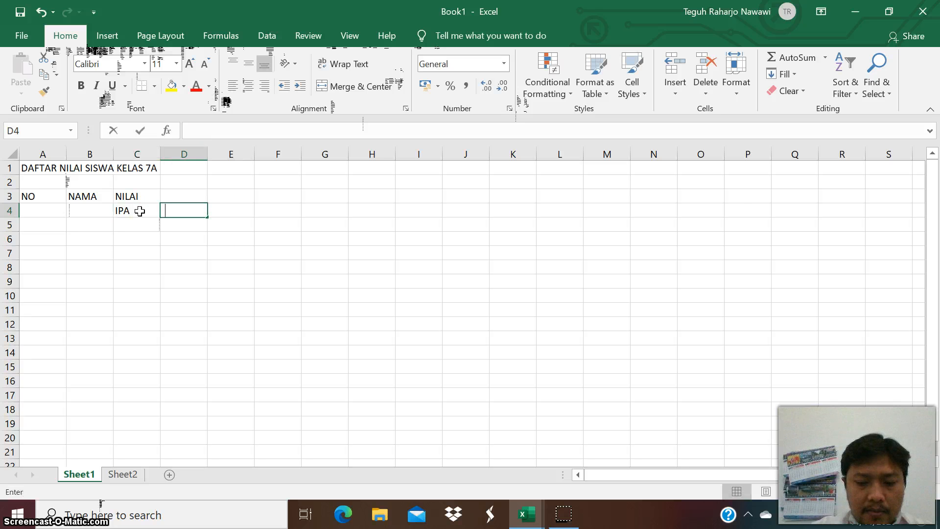
{"action": "type", "text": "IPS"}
{"action": "key", "text": "Tab"}
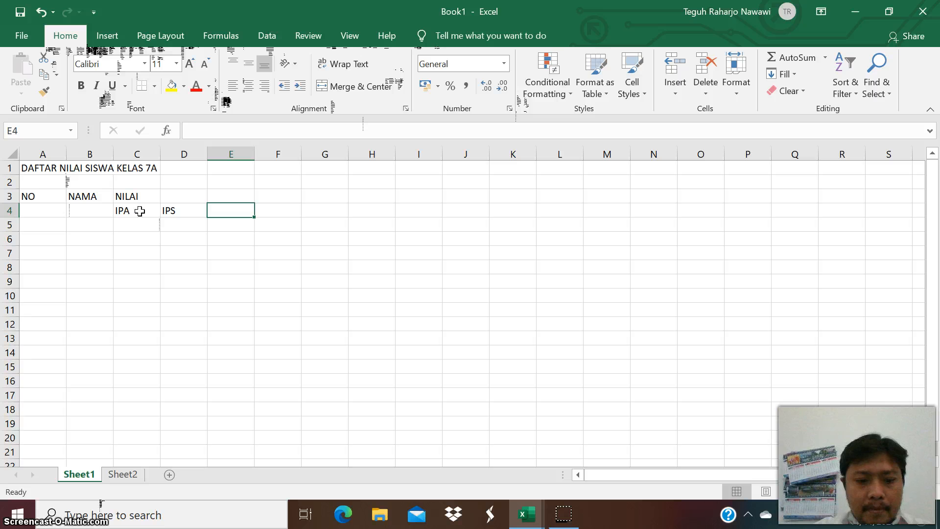
{"action": "type", "text": "SBY"}
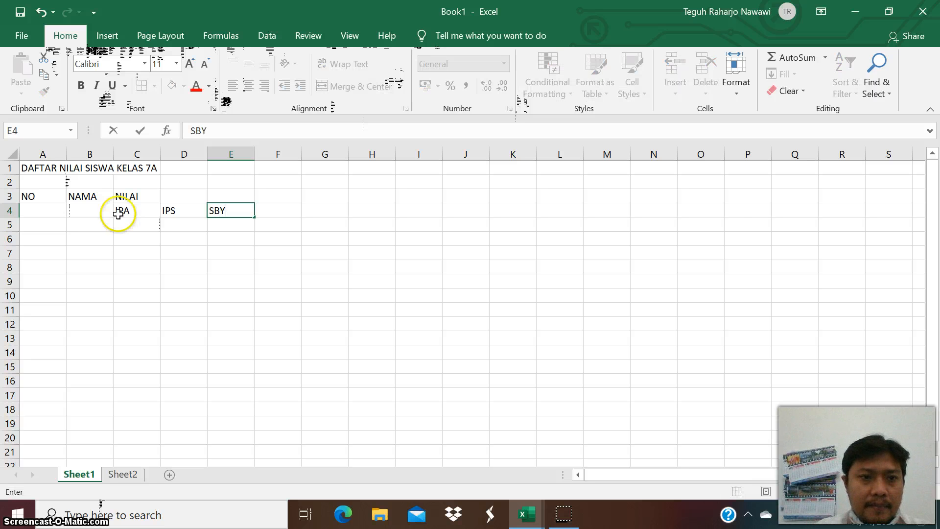
{"action": "left_click", "coordinate": [156, 253]}
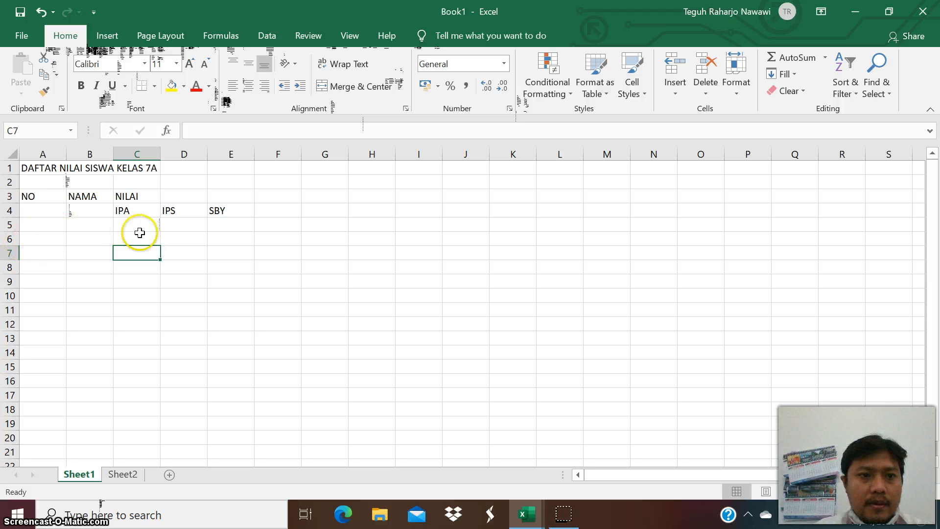
Make the header block A3:E4 bold.
{"action": "left_click", "coordinate": [46, 195]}
{"action": "left_click", "coordinate": [46, 214]}
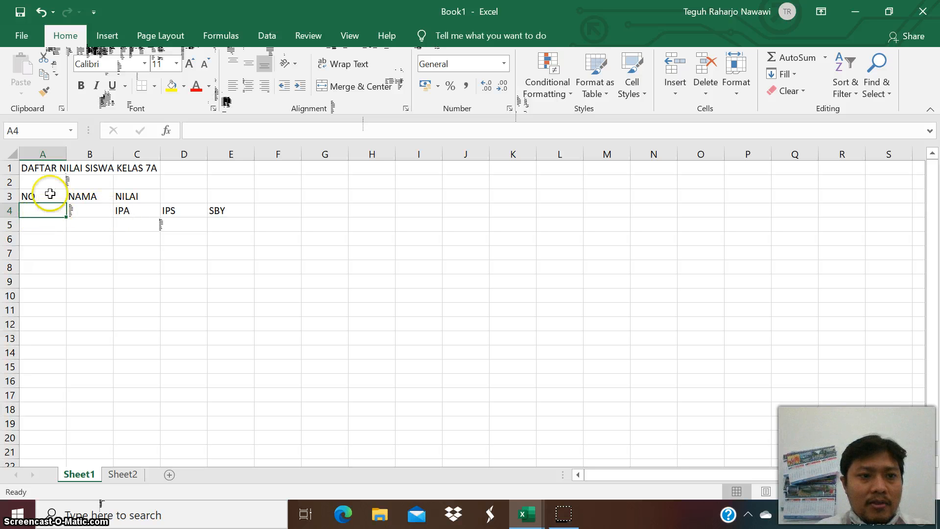
{"action": "left_click_drag", "start_coordinate": [49, 195], "coordinate": [215, 210]}
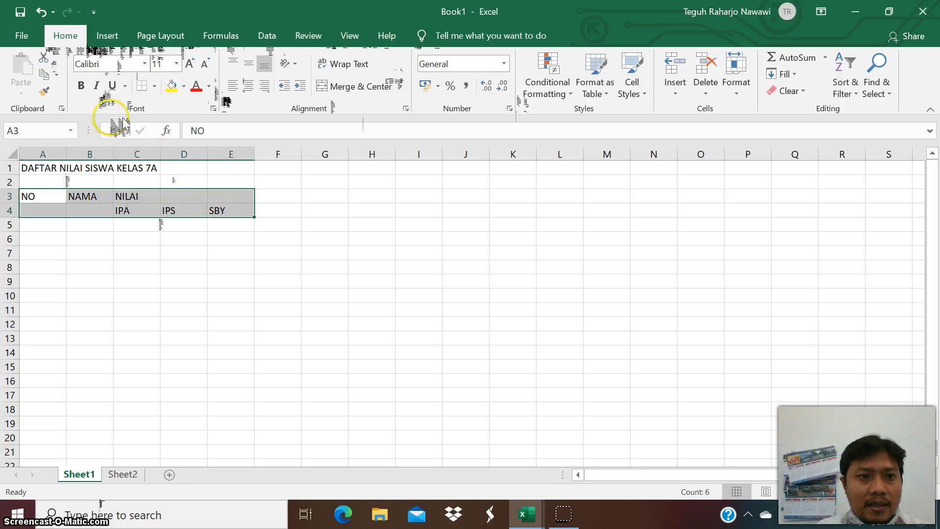
{"action": "left_click", "coordinate": [82, 86]}
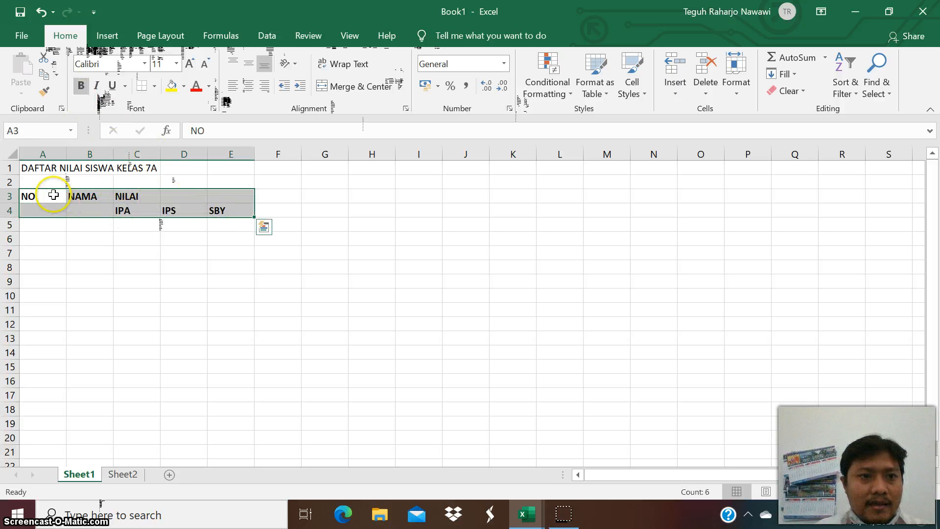
{"action": "left_click", "coordinate": [143, 223]}
Inspect the header cells in rows 3 and 4, including IPA, IPS and SBY.
{"action": "left_click", "coordinate": [46, 210]}
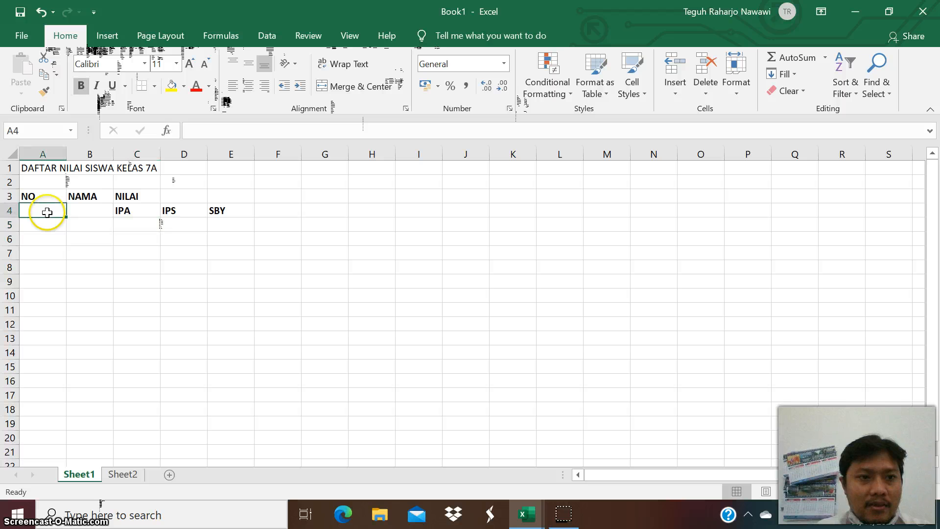
{"action": "left_click", "coordinate": [43, 225]}
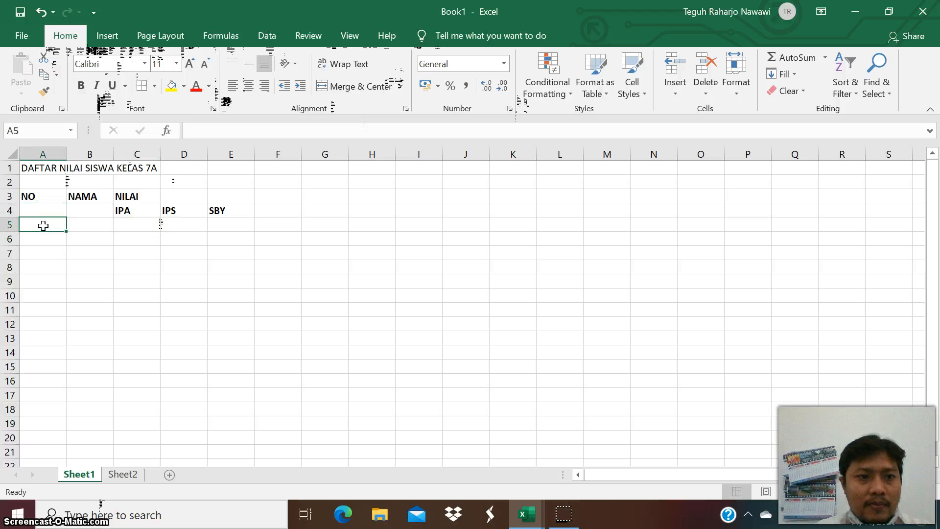
{"action": "left_click", "coordinate": [126, 211]}
{"action": "left_click", "coordinate": [167, 209]}
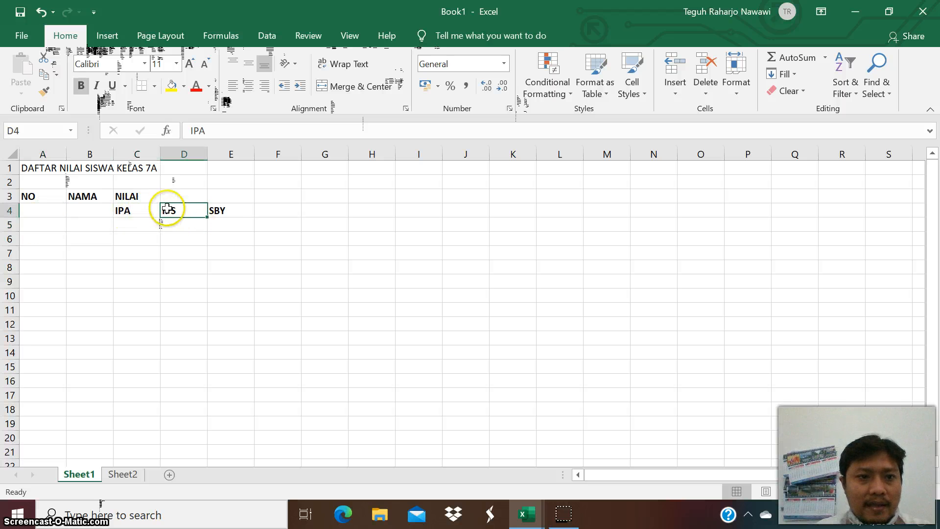
{"action": "left_click", "coordinate": [225, 212]}
{"action": "left_click", "coordinate": [134, 222]}
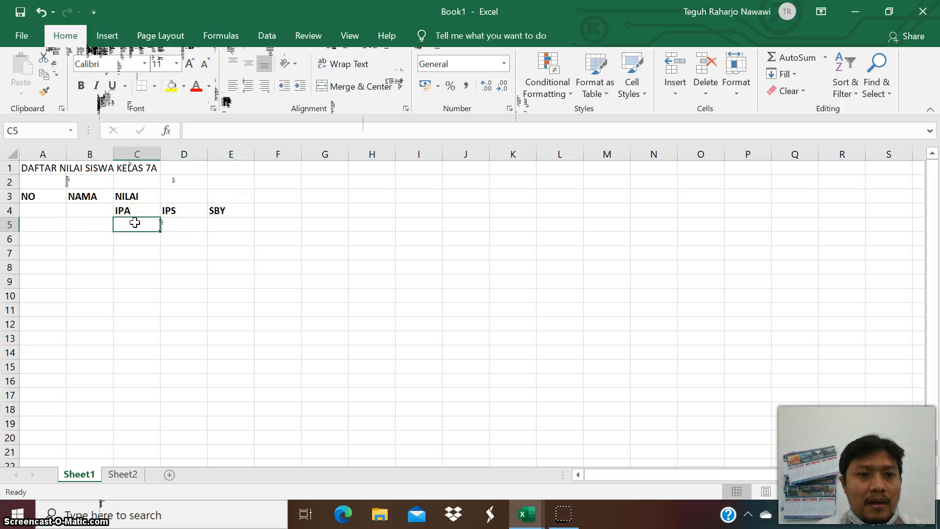
{"action": "left_click", "coordinate": [51, 237]}
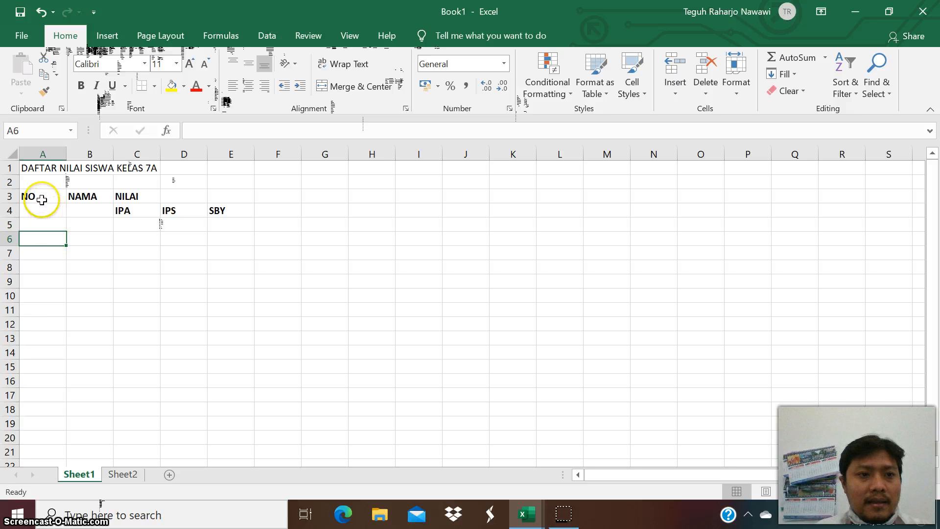
{"action": "left_click", "coordinate": [139, 212]}
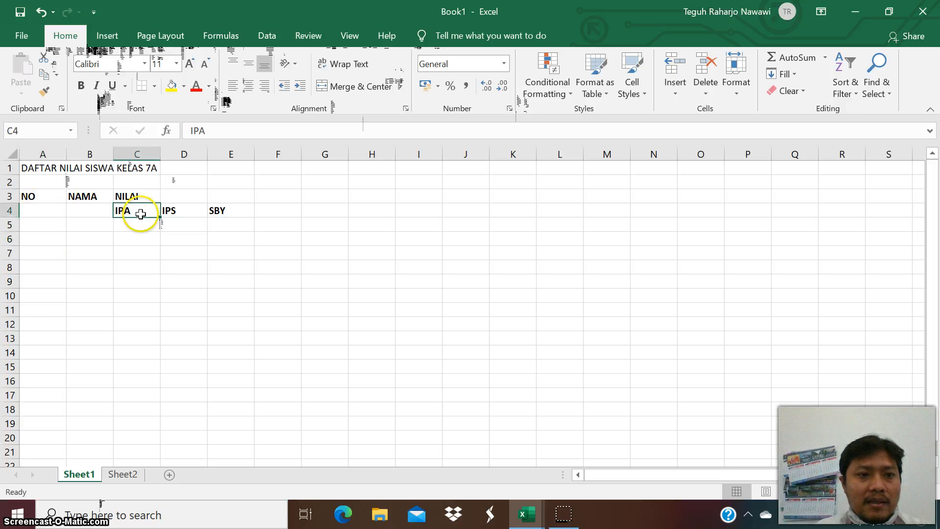
{"action": "left_click", "coordinate": [187, 211]}
{"action": "key", "text": "Right"}
{"action": "left_click", "coordinate": [131, 209]}
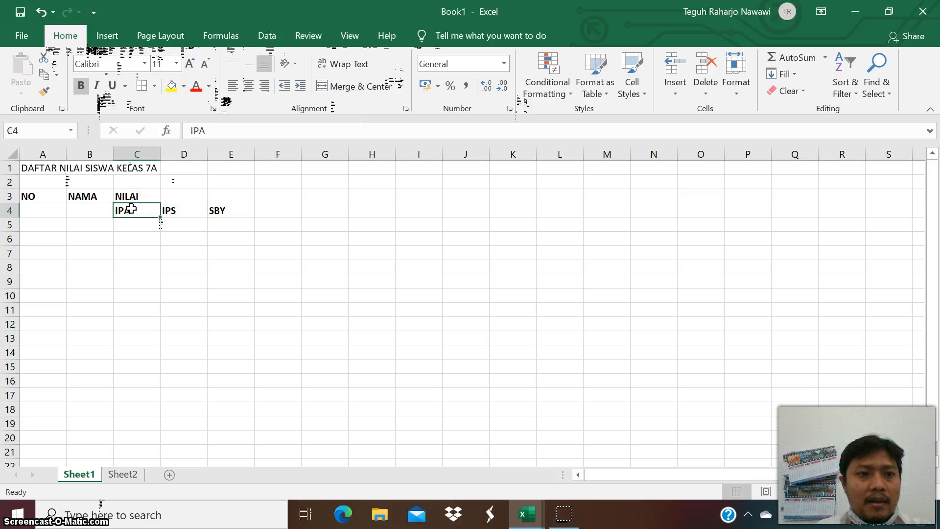
Enter the number 1 in cell A5 as the first row number.
{"action": "left_click", "coordinate": [36, 224]}
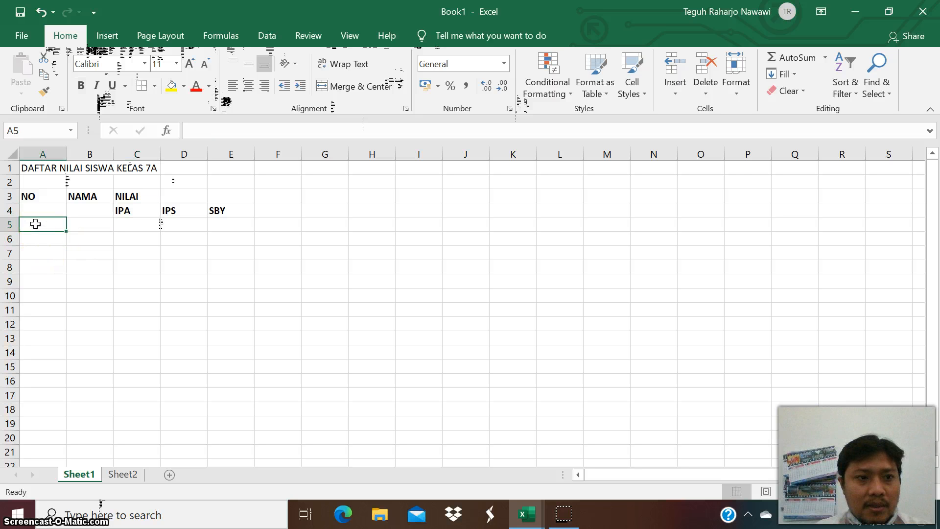
{"action": "type", "text": "1"}
{"action": "left_click", "coordinate": [128, 267]}
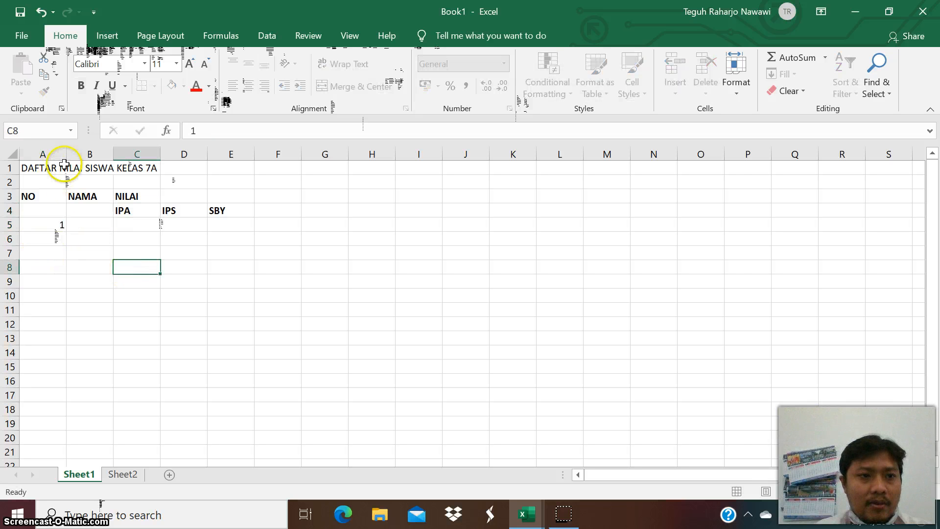
Narrow column A and widen column B to fit student names.
{"action": "left_click_drag", "start_coordinate": [65, 155], "coordinate": [49, 170]}
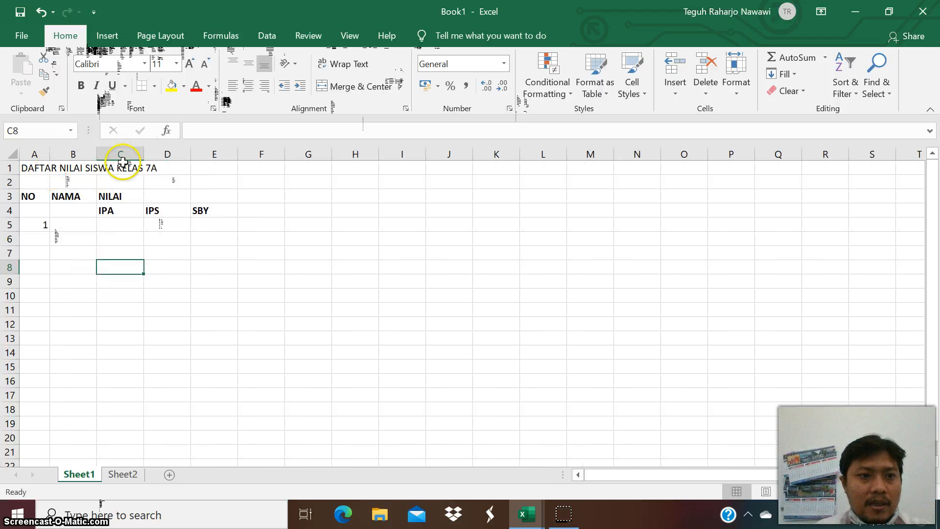
{"action": "left_click_drag", "start_coordinate": [98, 153], "coordinate": [201, 157]}
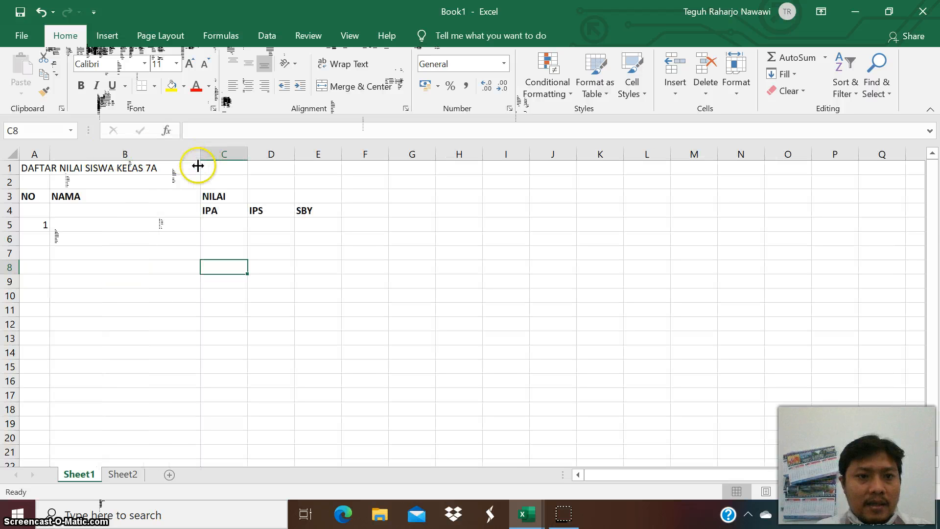
{"action": "left_click", "coordinate": [119, 292]}
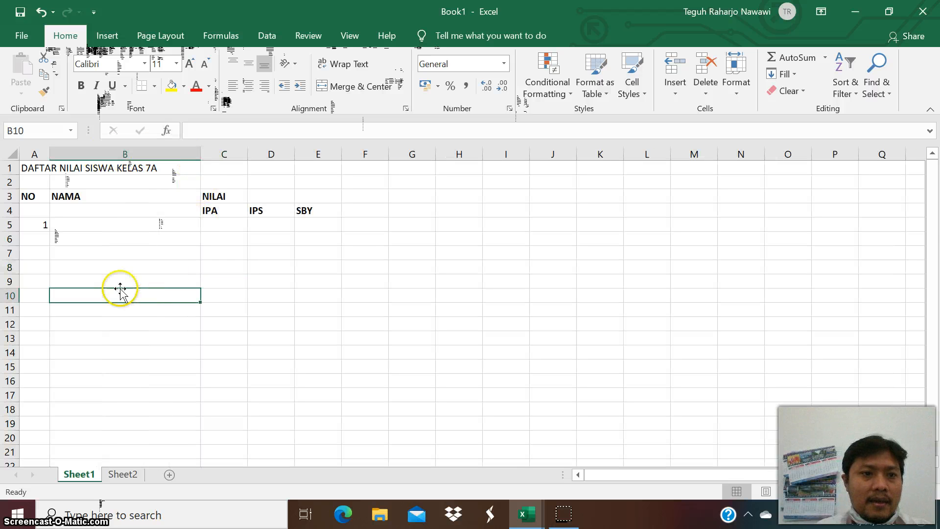
Enter the first student's name in B5 with scores 90 for IPA, 95 for IPS and 85 for SBY.
{"action": "left_click", "coordinate": [37, 225]}
{"action": "left_click", "coordinate": [80, 225]}
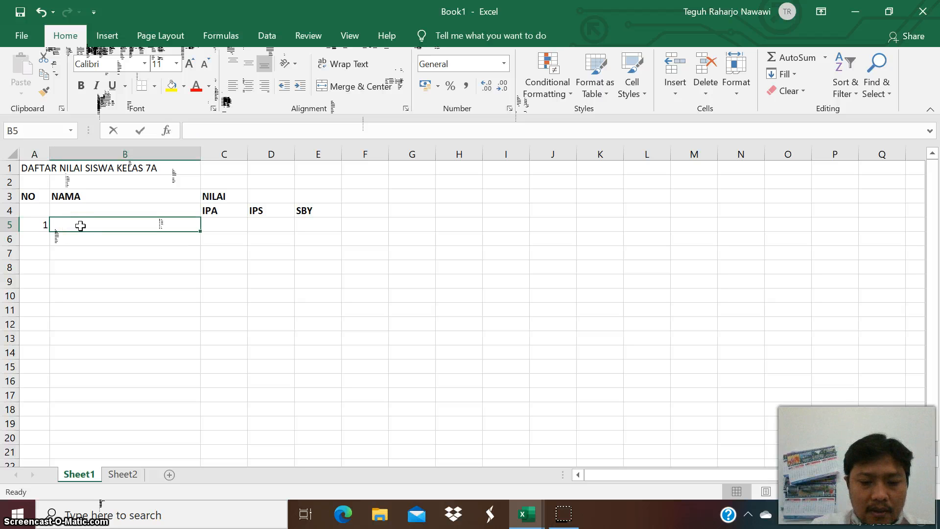
{"action": "type", "text": "SUGRAD"}
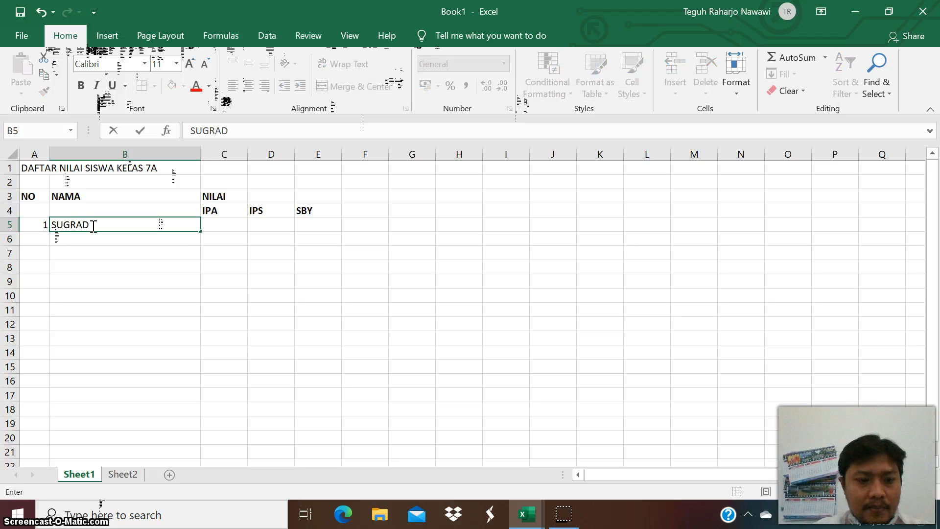
{"action": "key", "text": "Tab"}
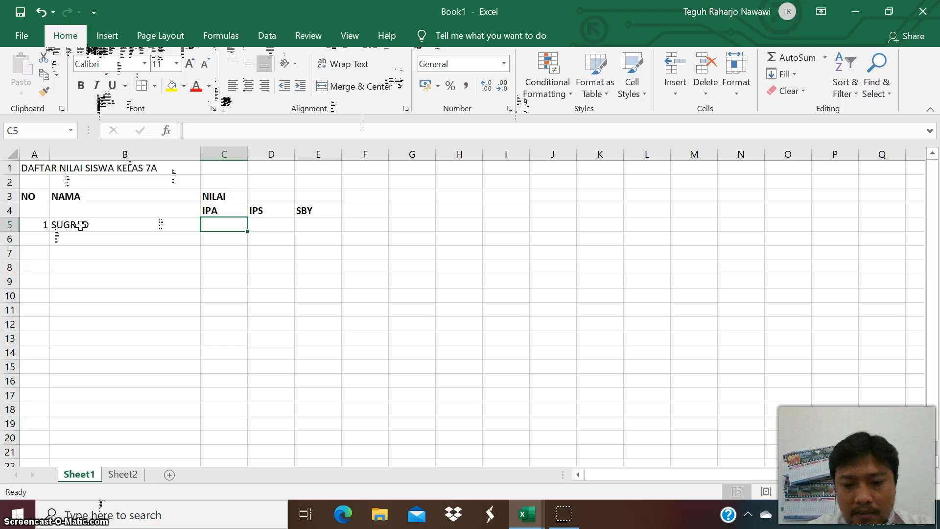
{"action": "type", "text": "90"}
{"action": "key", "text": "Tab"}
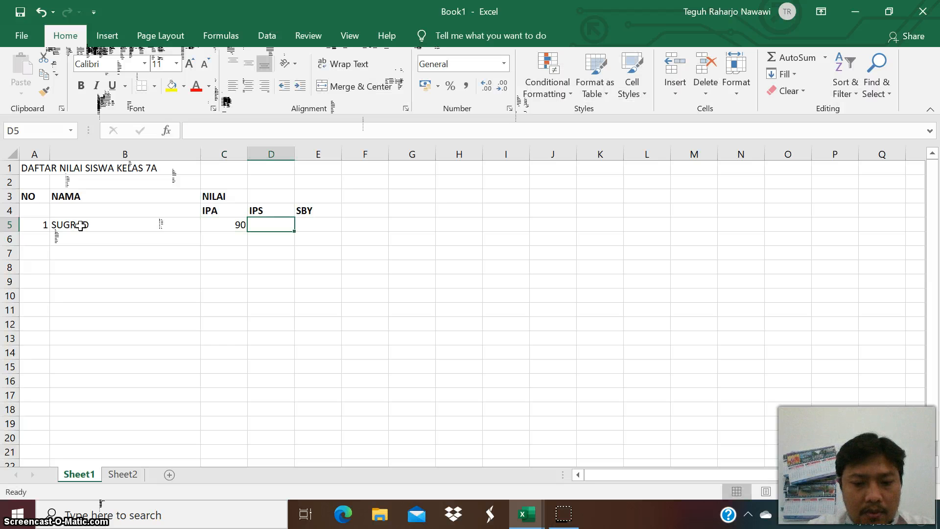
{"action": "type", "text": "95"}
{"action": "key", "text": "Tab"}
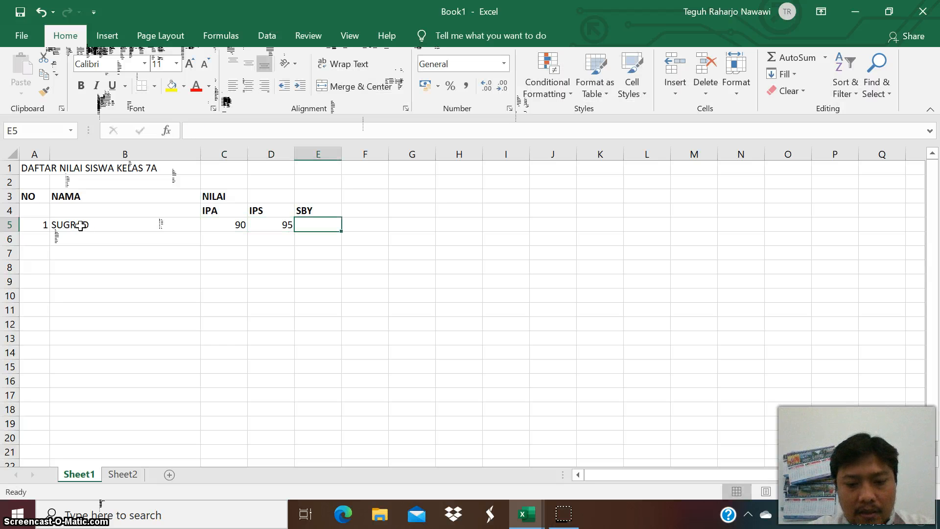
{"action": "type", "text": "85"}
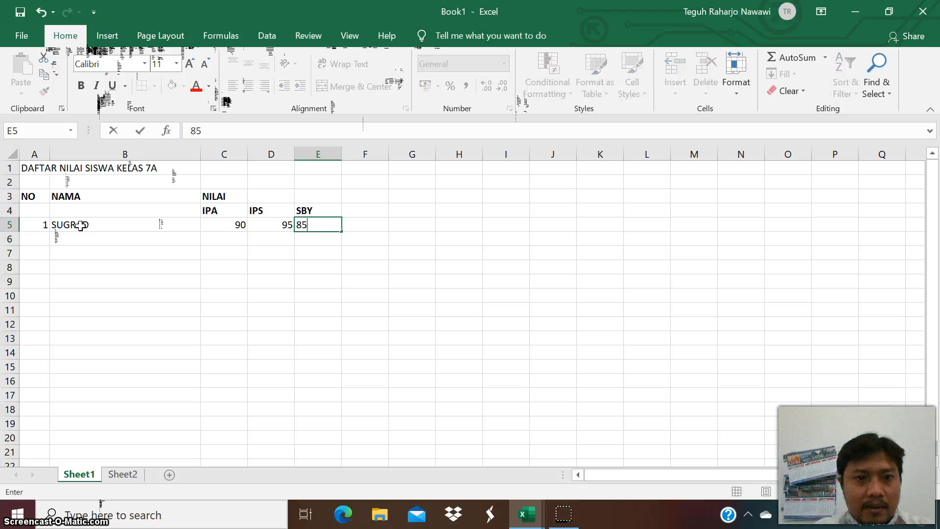
{"action": "left_click", "coordinate": [43, 237]}
Fill in row 6 with number 2, name JUMINTEN, and scores 85 for IPA, 80 for IPS, 90 for SBY.
{"action": "type", "text": "2"}
{"action": "left_click", "coordinate": [80, 236]}
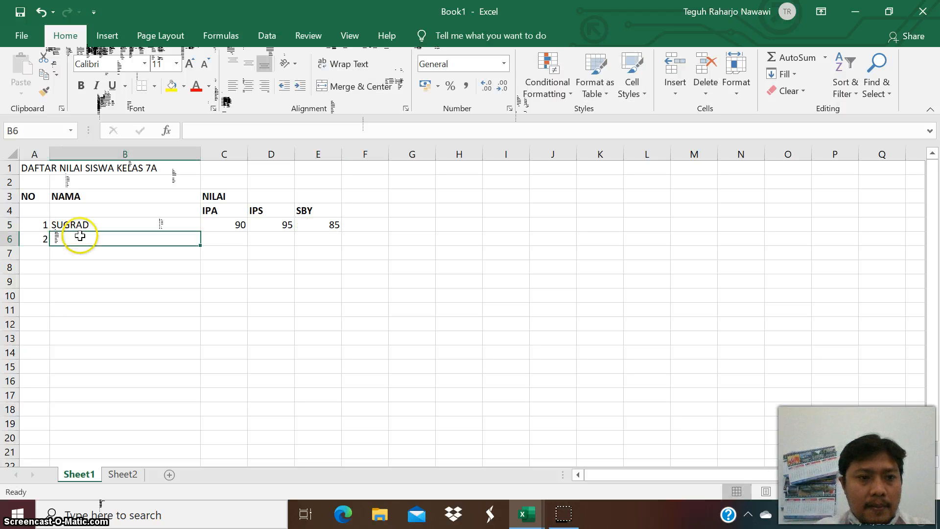
{"action": "type", "text": "JU"}
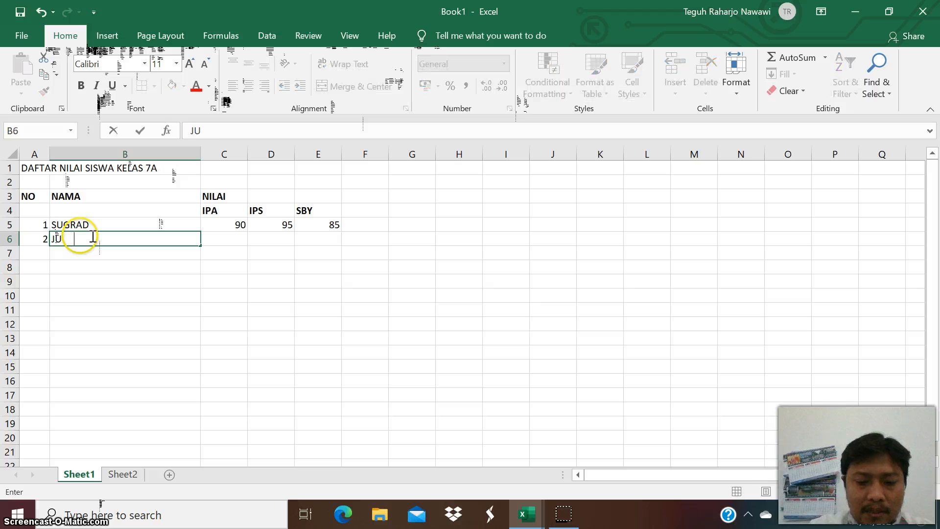
{"action": "type", "text": "MINTEN"}
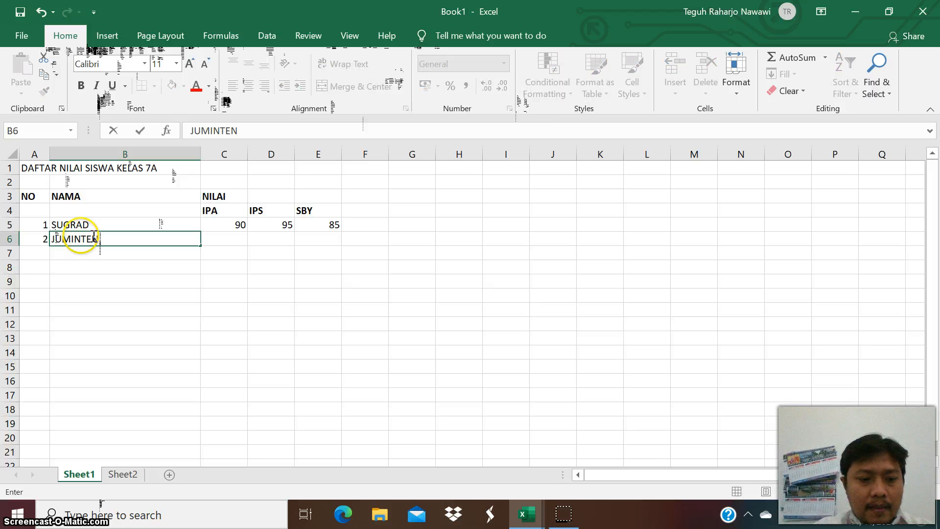
{"action": "key", "text": "Tab"}
{"action": "type", "text": "85"}
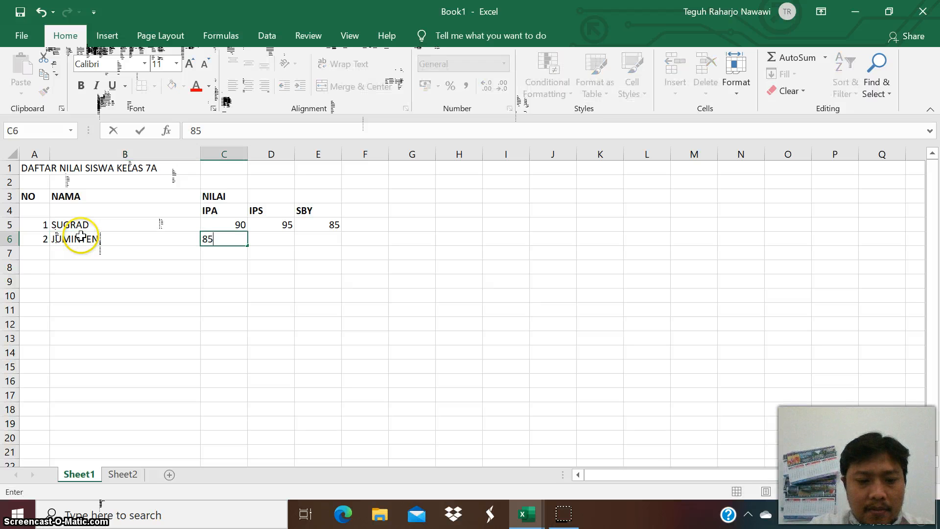
{"action": "key", "text": "Tab"}
{"action": "type", "text": "80"}
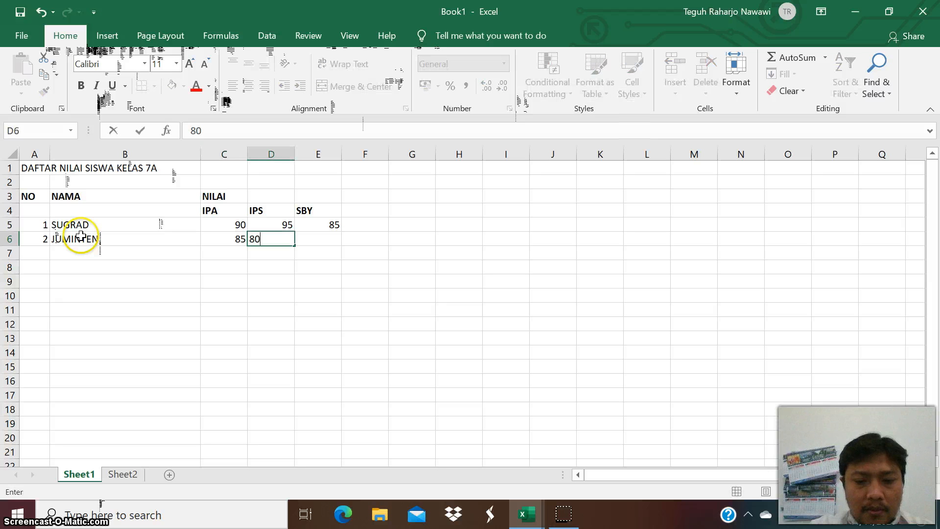
{"action": "key", "text": "Tab"}
{"action": "type", "text": "90"}
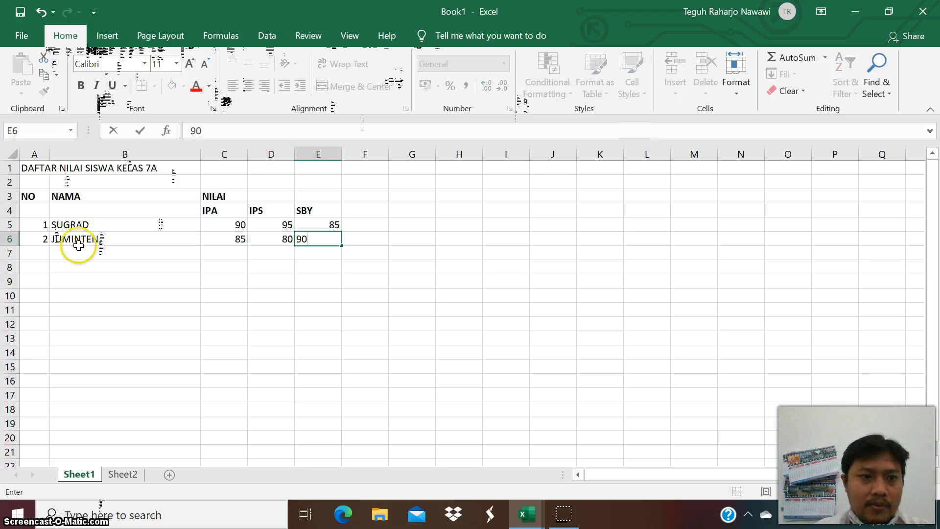
Fill in row 7 with number 3, name DARKONAH, and scores 90 for IPA, 90 for IPS, 95 for SBY.
{"action": "left_click", "coordinate": [43, 255]}
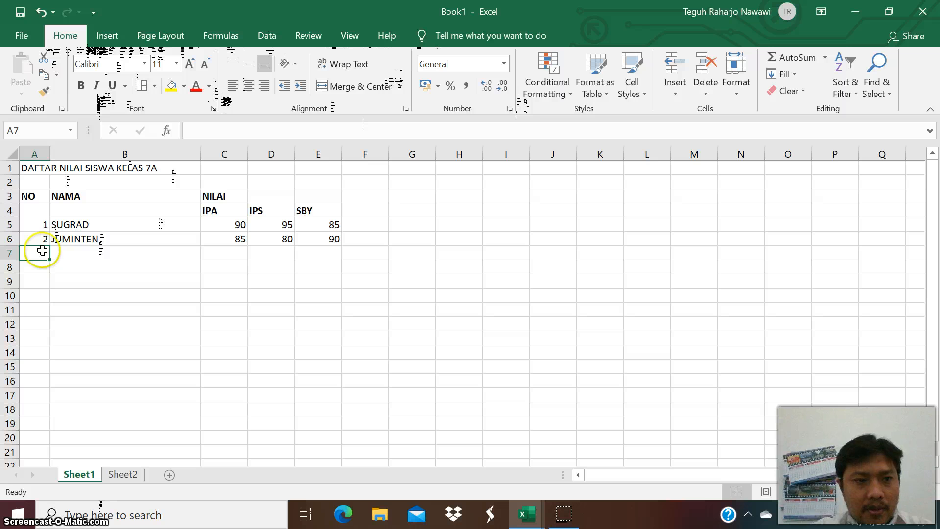
{"action": "type", "text": "3"}
{"action": "key", "text": "Tab"}
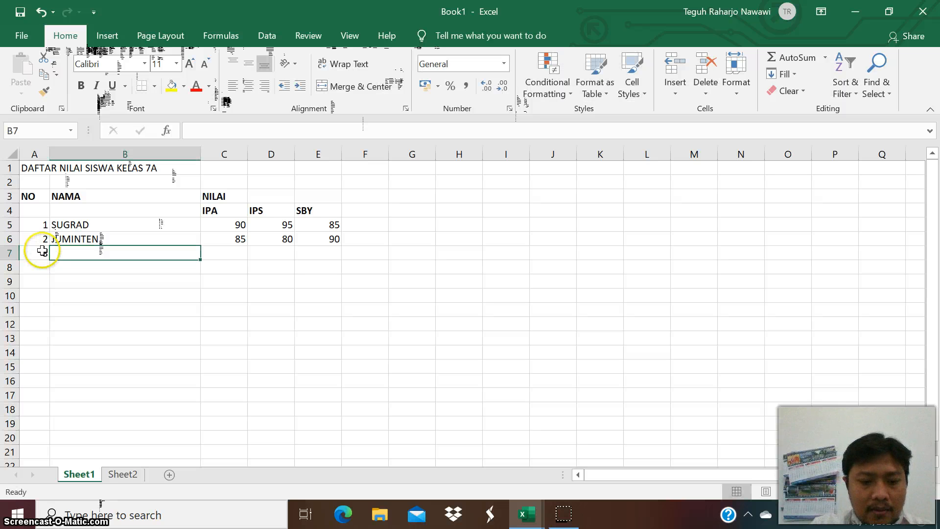
{"action": "type", "text": "DARKONA"}
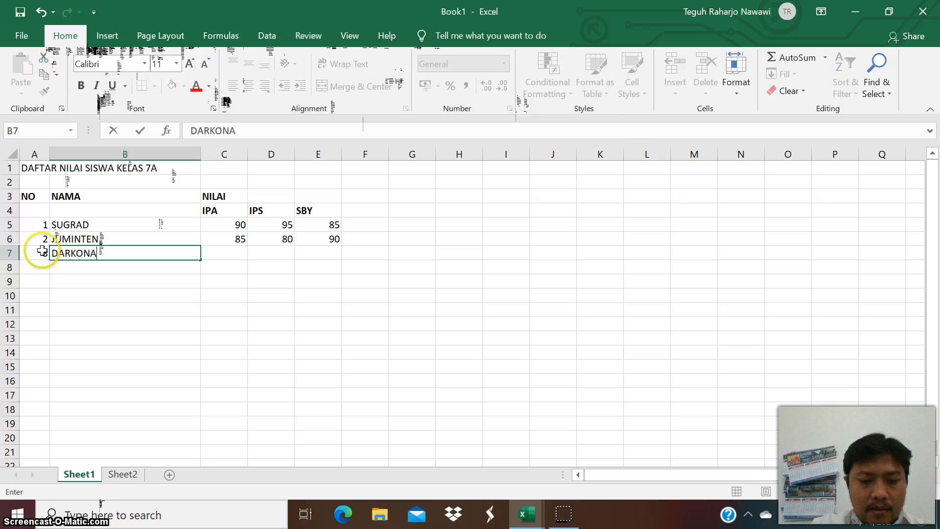
{"action": "type", "text": "H"}
{"action": "key", "text": "Tab"}
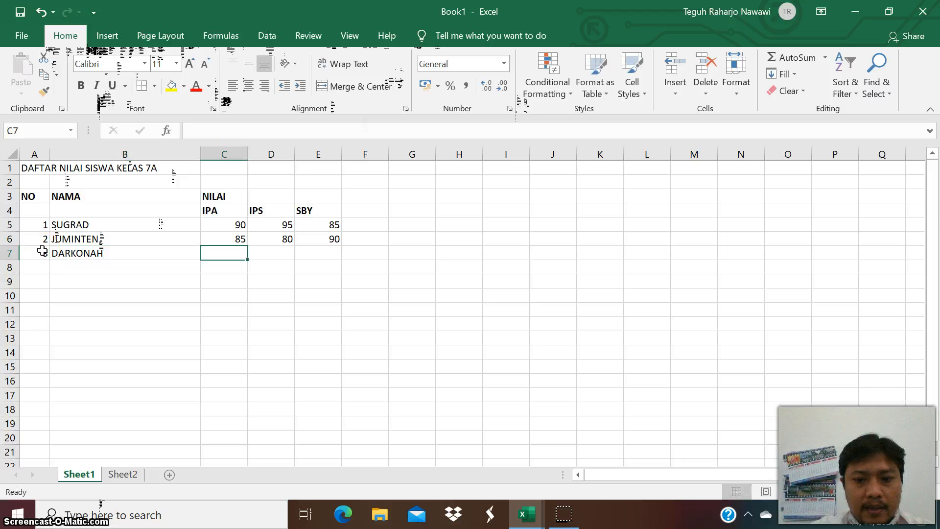
{"action": "type", "text": "90"}
{"action": "key", "text": "Tab"}
{"action": "type", "text": "90"}
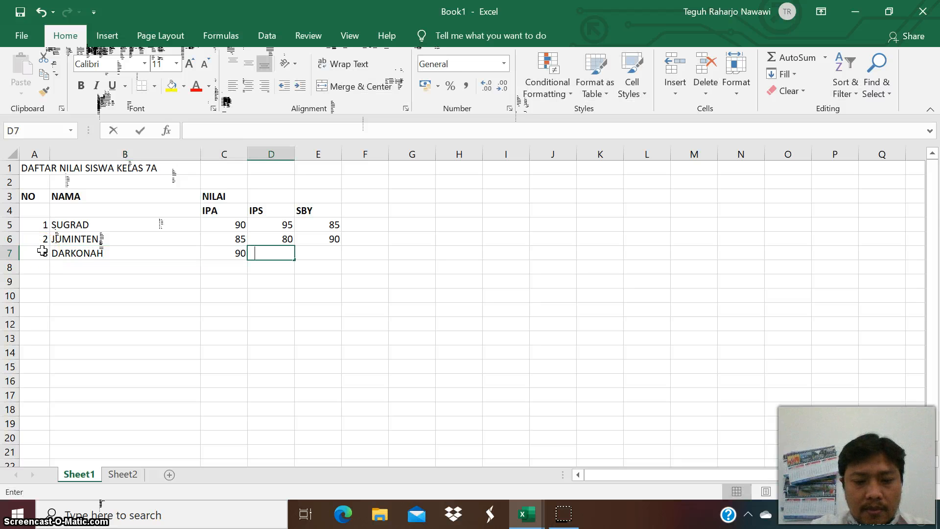
{"action": "key", "text": "Tab"}
{"action": "type", "text": "95"}
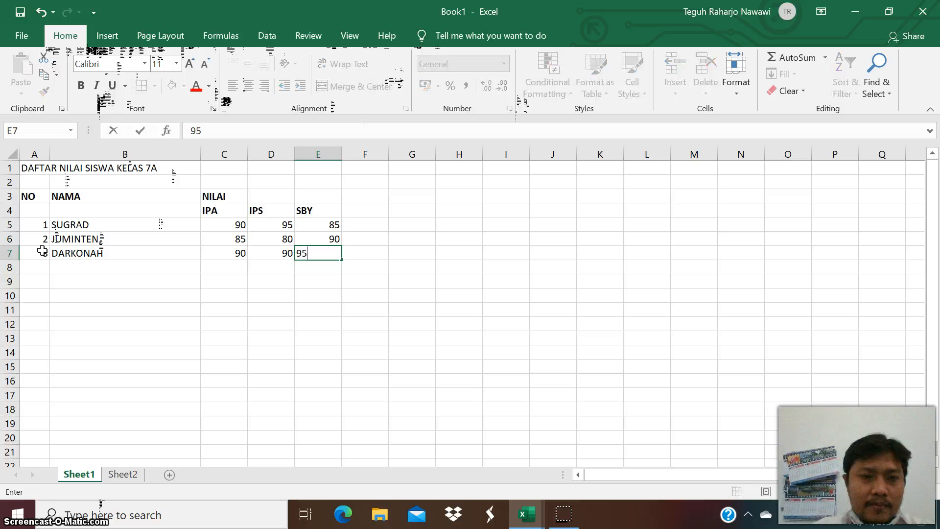
{"action": "left_click", "coordinate": [252, 301]}
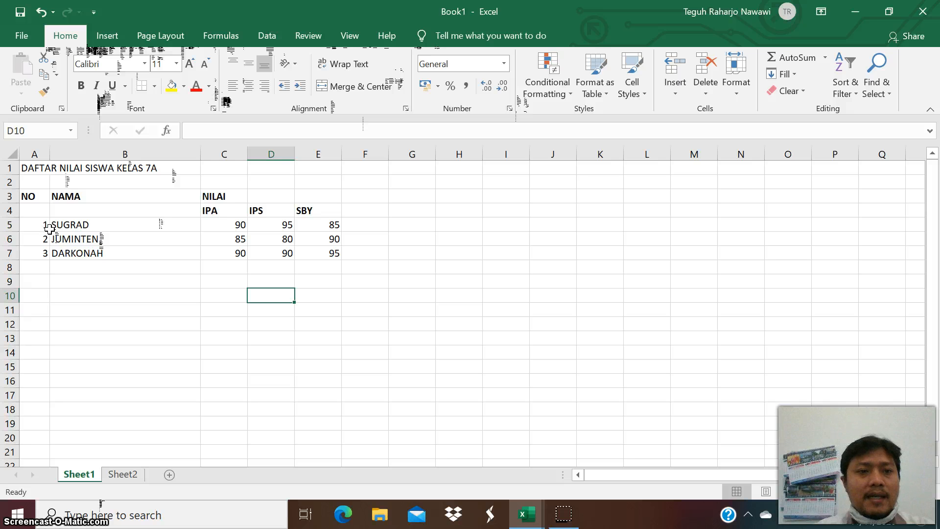
Open the print preview of the sheet to check the layout, then return to the worksheet.
{"action": "left_click", "coordinate": [128, 305]}
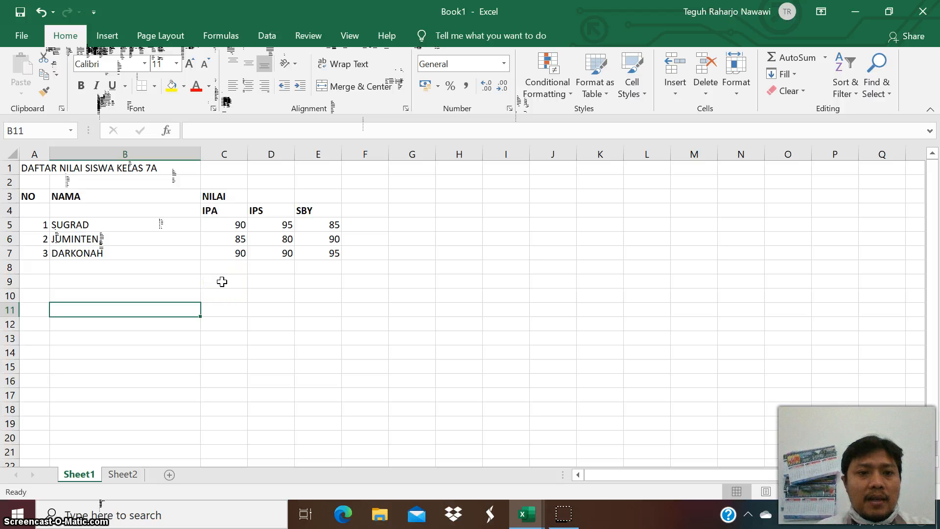
{"action": "left_click", "coordinate": [221, 282]}
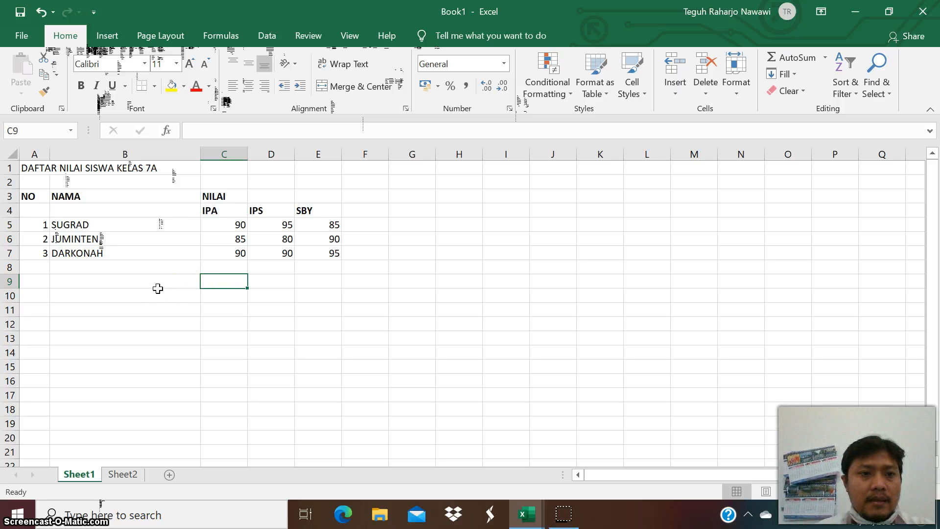
{"action": "left_click", "coordinate": [36, 39]}
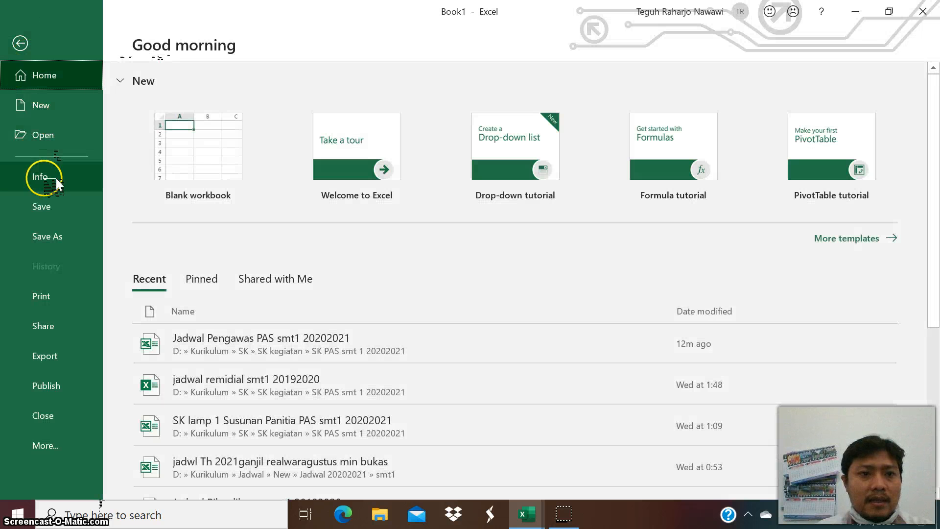
{"action": "left_click", "coordinate": [48, 297]}
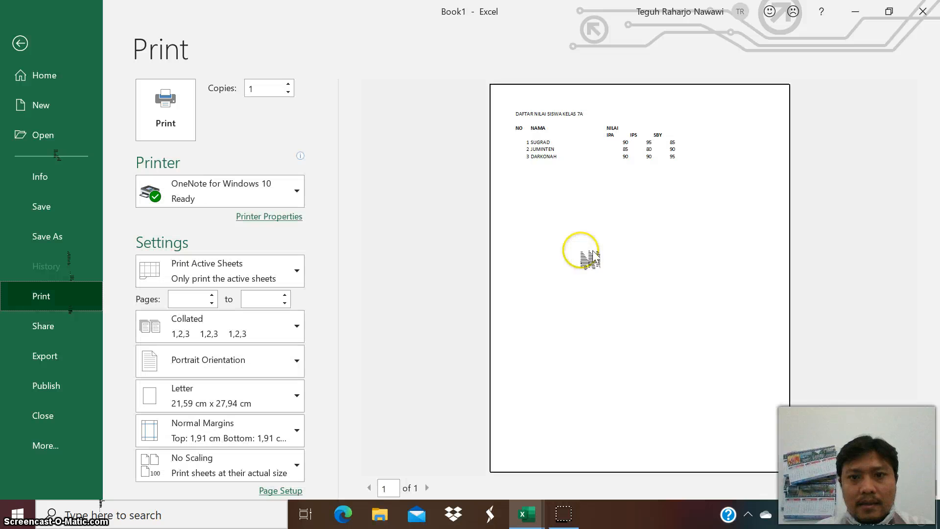
{"action": "left_click", "coordinate": [604, 198]}
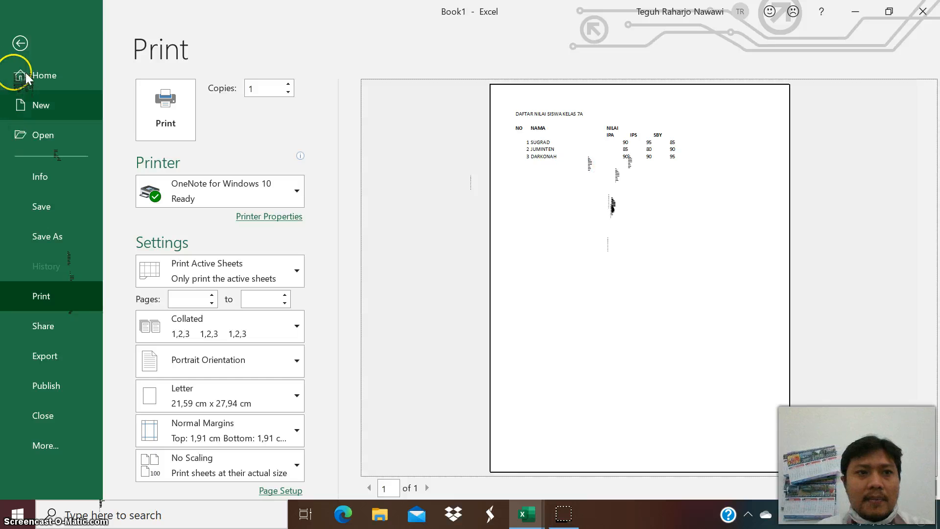
{"action": "left_click", "coordinate": [21, 43]}
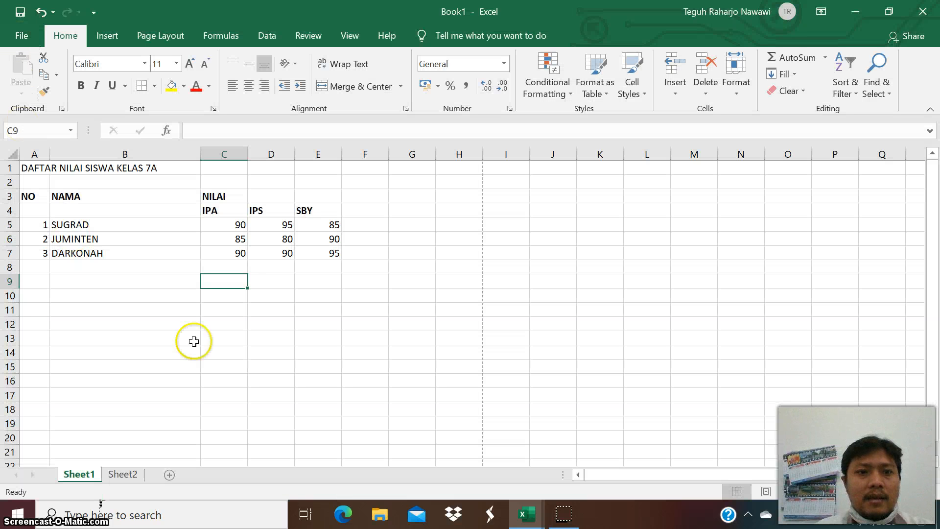
{"action": "left_click", "coordinate": [216, 333]}
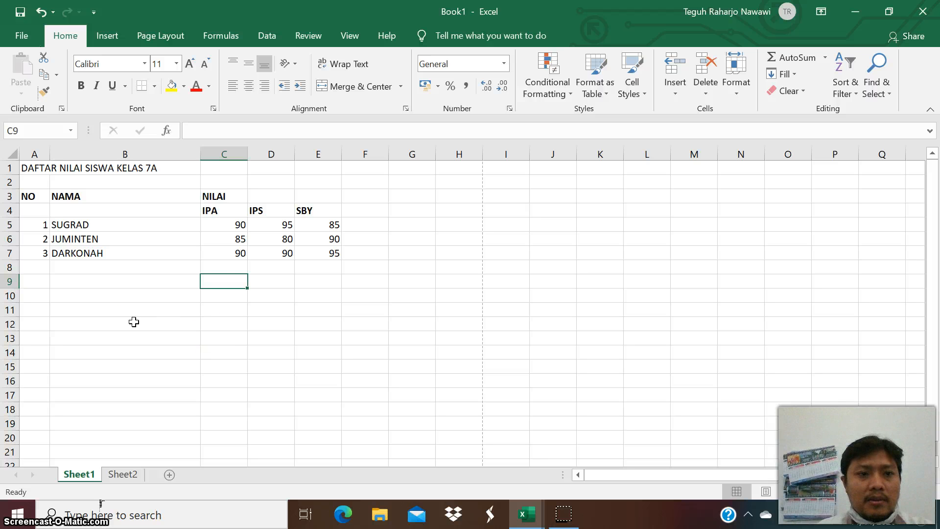
{"action": "left_click", "coordinate": [221, 313]}
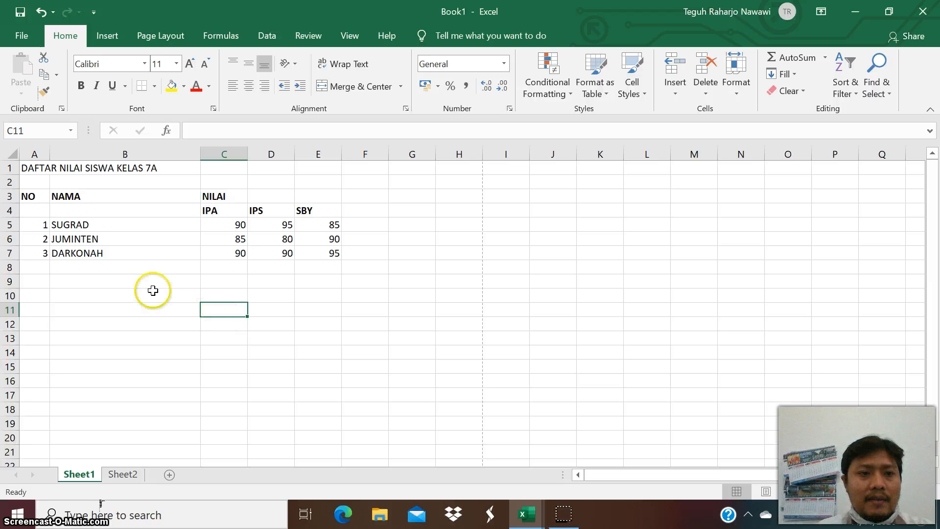
{"action": "left_click", "coordinate": [32, 196]}
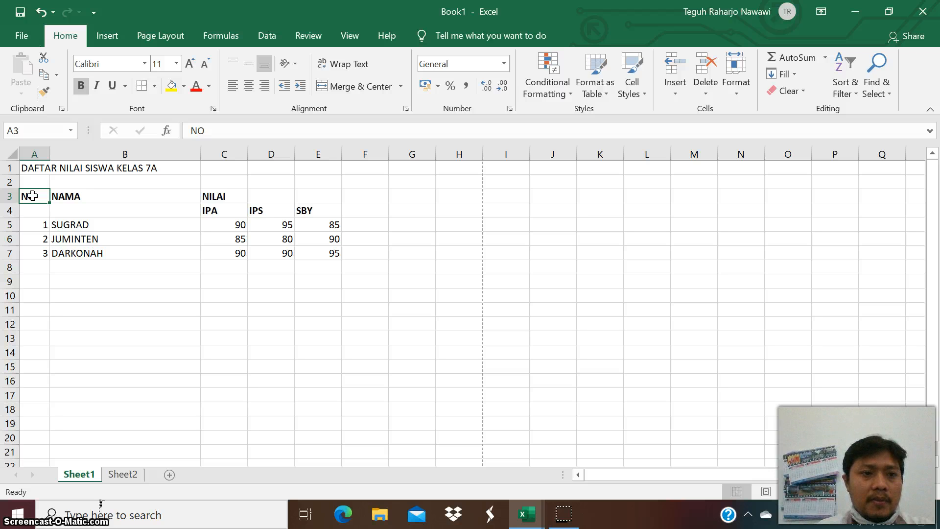
{"action": "left_click_drag", "start_coordinate": [46, 202], "coordinate": [328, 250]}
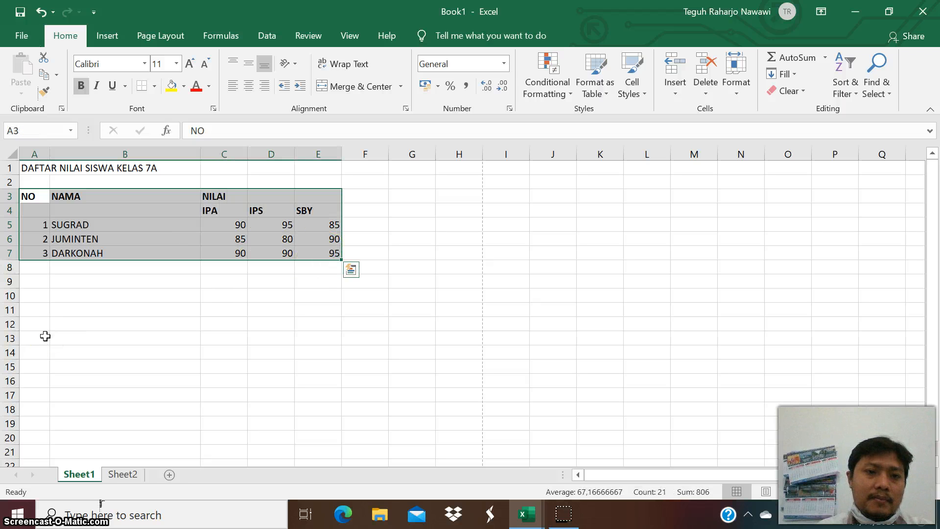
{"action": "left_click", "coordinate": [53, 325]}
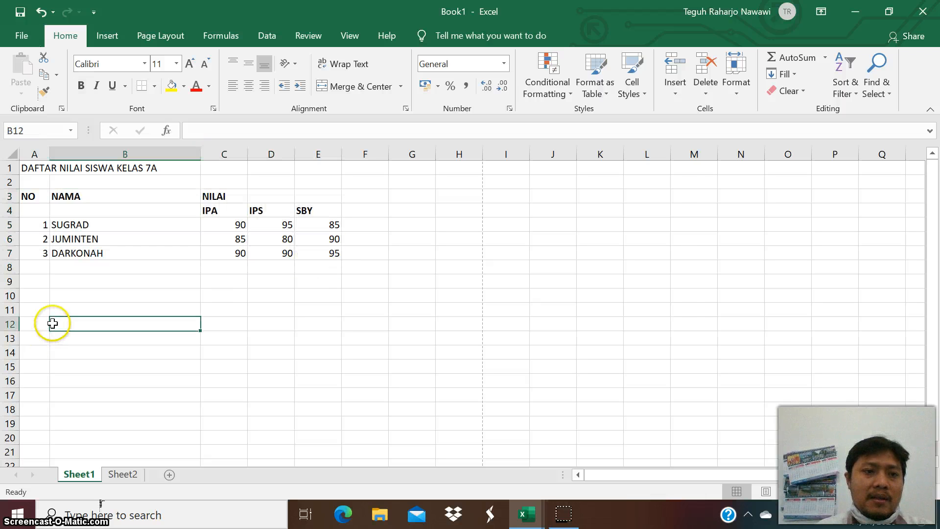
Apply all borders to the table range A3:E7 and undo it.
{"action": "left_click", "coordinate": [33, 194]}
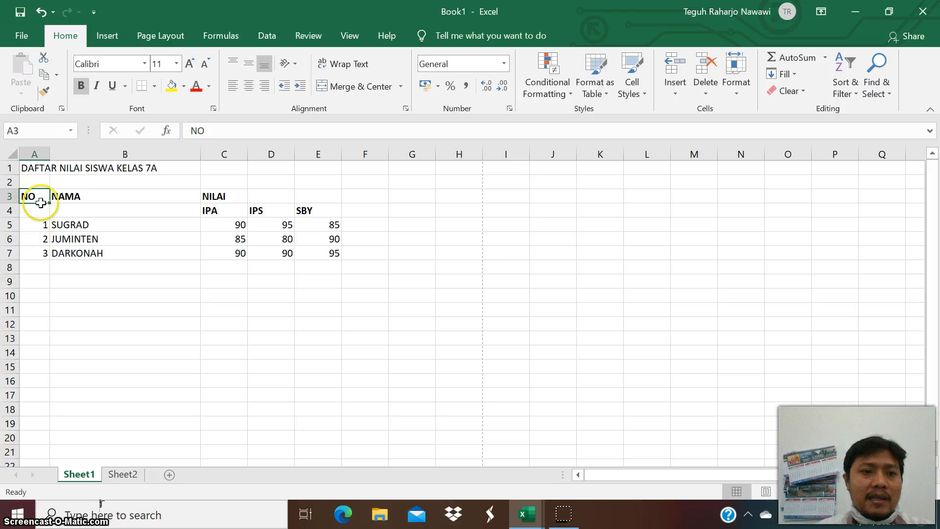
{"action": "left_click_drag", "start_coordinate": [35, 196], "coordinate": [297, 246]}
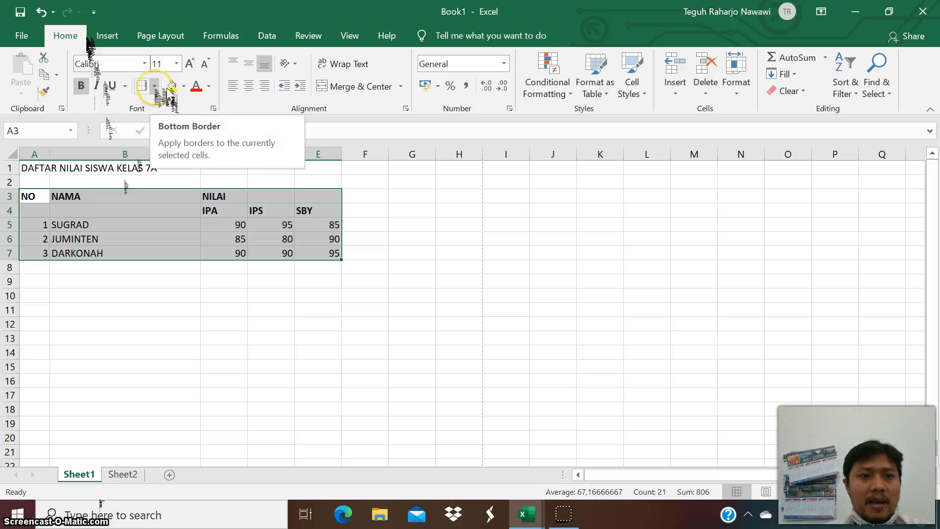
{"action": "left_click", "coordinate": [155, 87]}
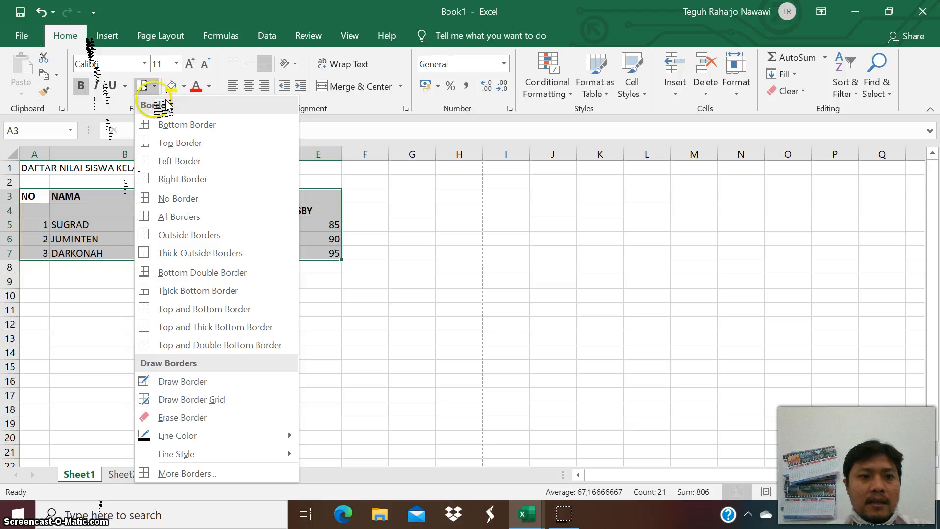
{"action": "left_click", "coordinate": [179, 223]}
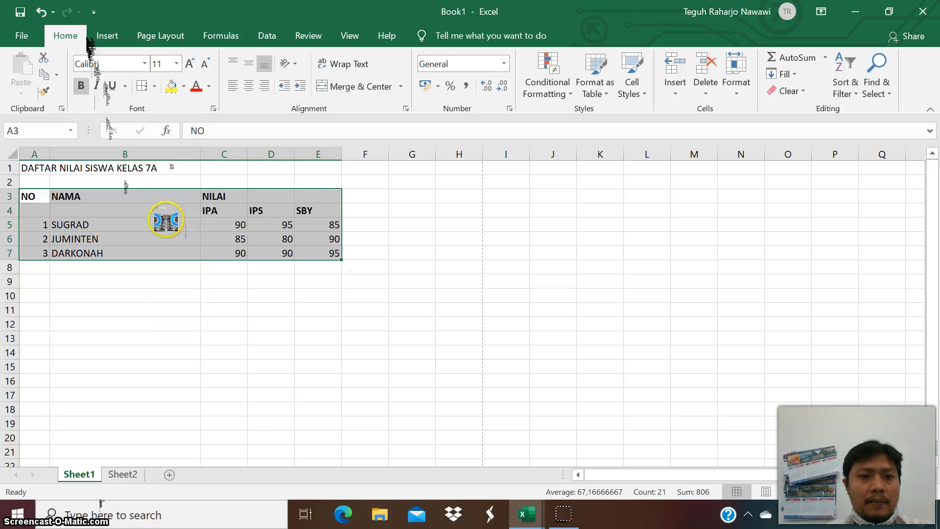
{"action": "left_click", "coordinate": [159, 299]}
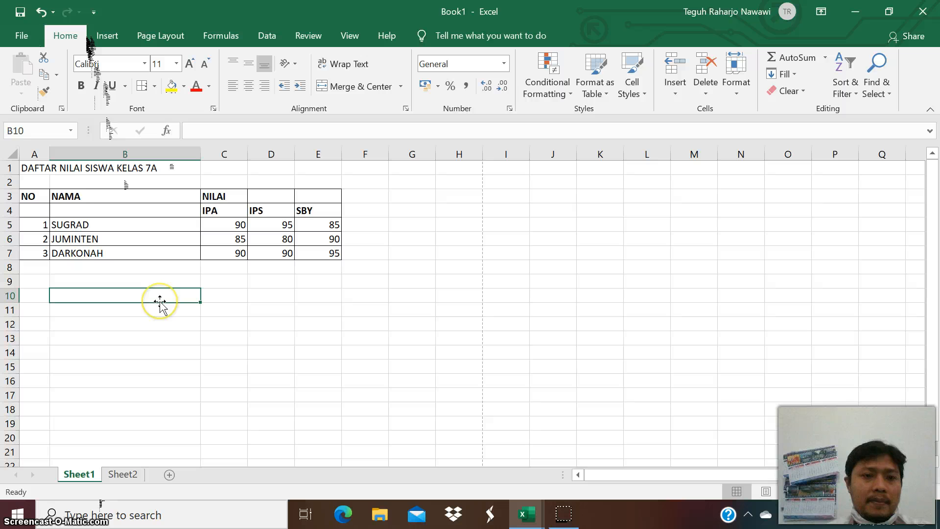
{"action": "left_click", "coordinate": [41, 12]}
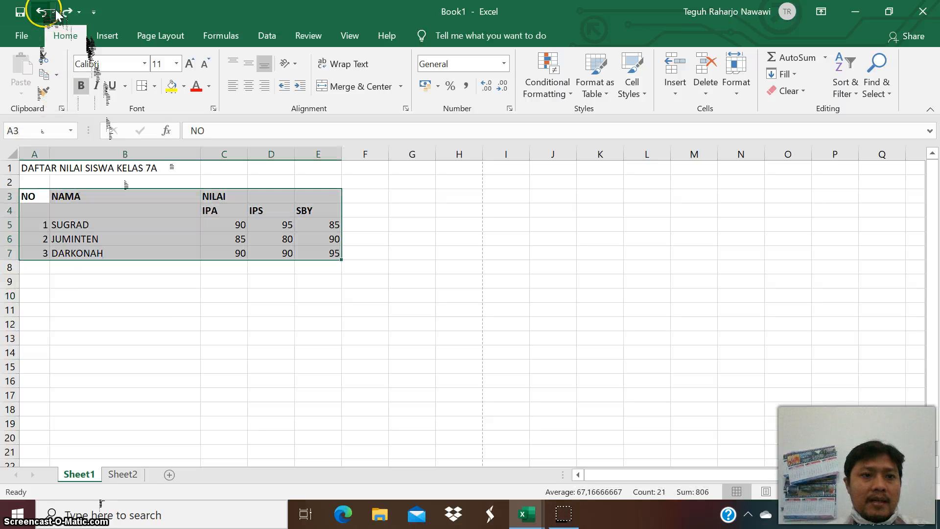
Apply all borders to the table range A3:E7.
{"action": "left_click", "coordinate": [57, 321]}
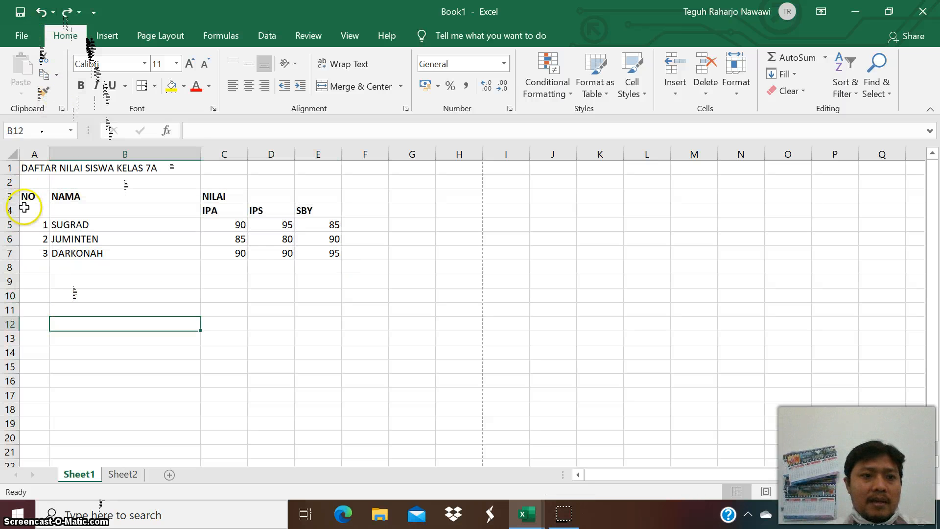
{"action": "left_click_drag", "start_coordinate": [37, 197], "coordinate": [321, 254]}
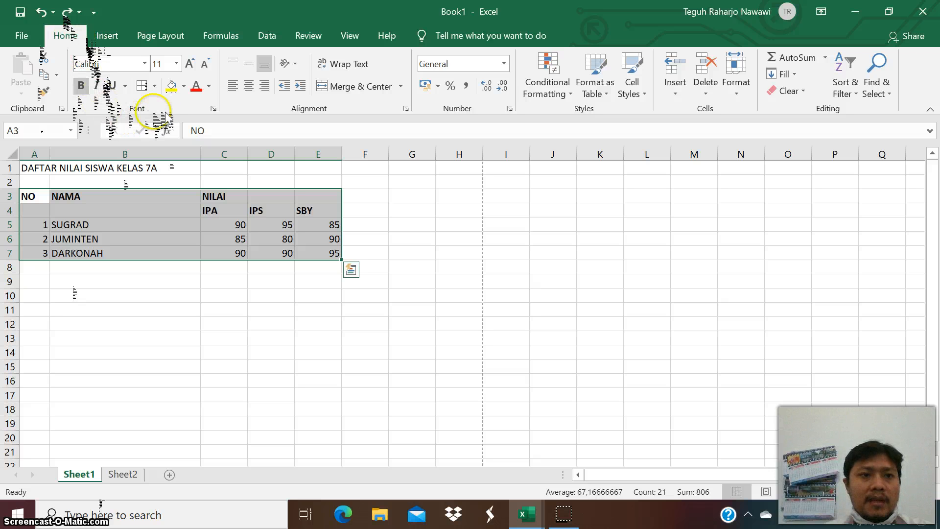
{"action": "left_click", "coordinate": [155, 86]}
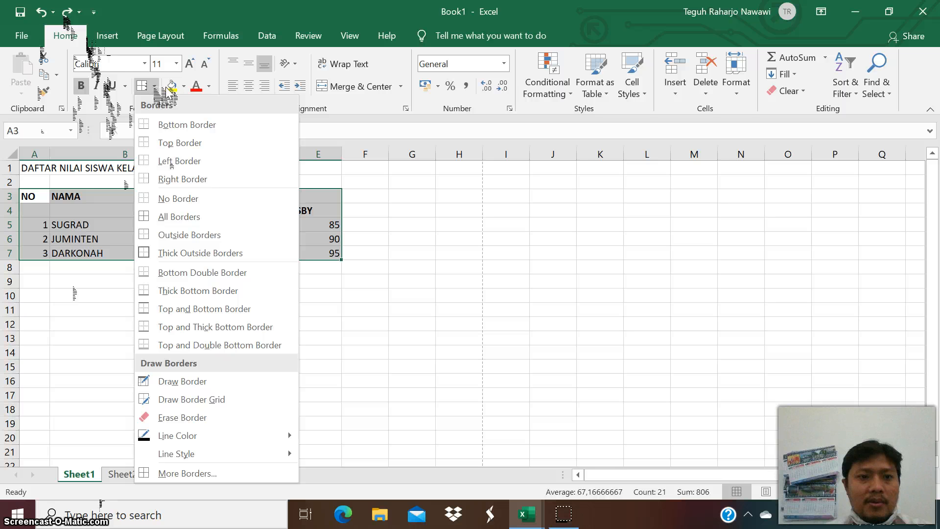
{"action": "left_click", "coordinate": [172, 225]}
{"action": "left_click", "coordinate": [157, 335]}
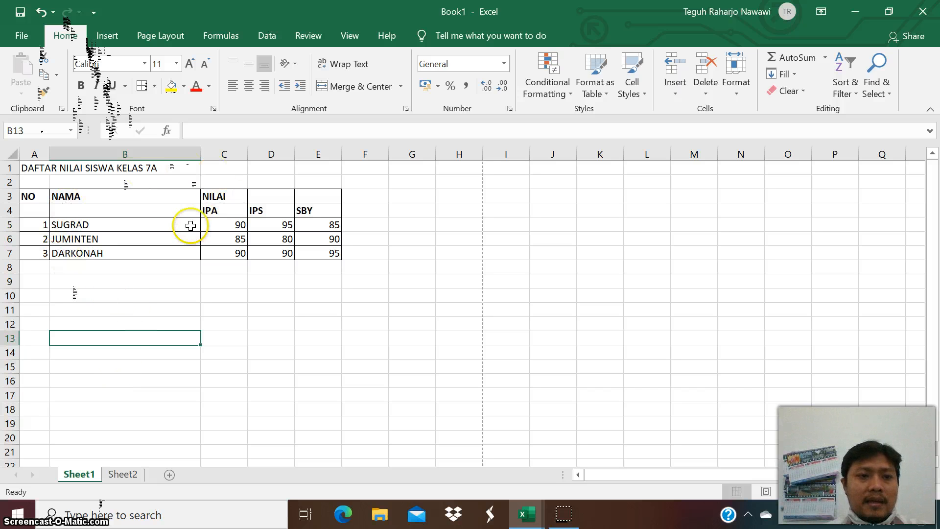
{"action": "left_click_drag", "start_coordinate": [42, 197], "coordinate": [42, 204]}
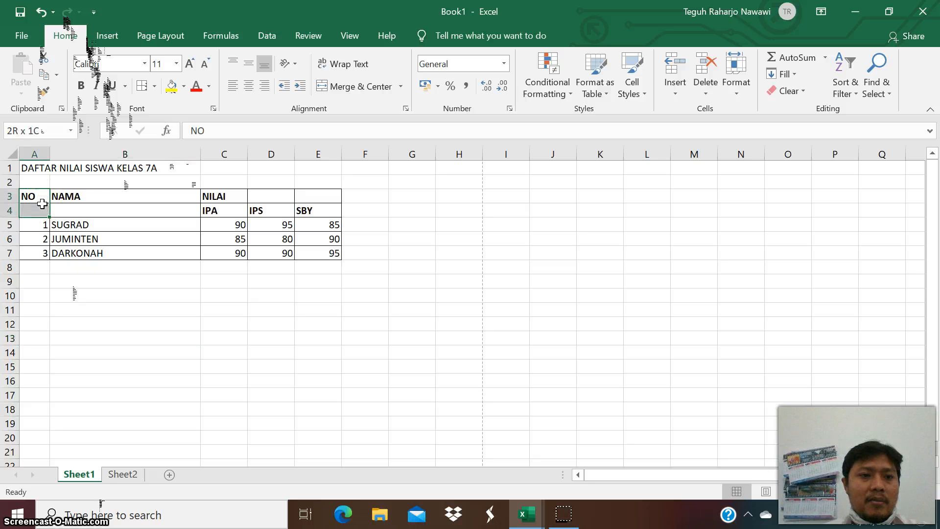
{"action": "left_click_drag", "start_coordinate": [83, 195], "coordinate": [83, 208]}
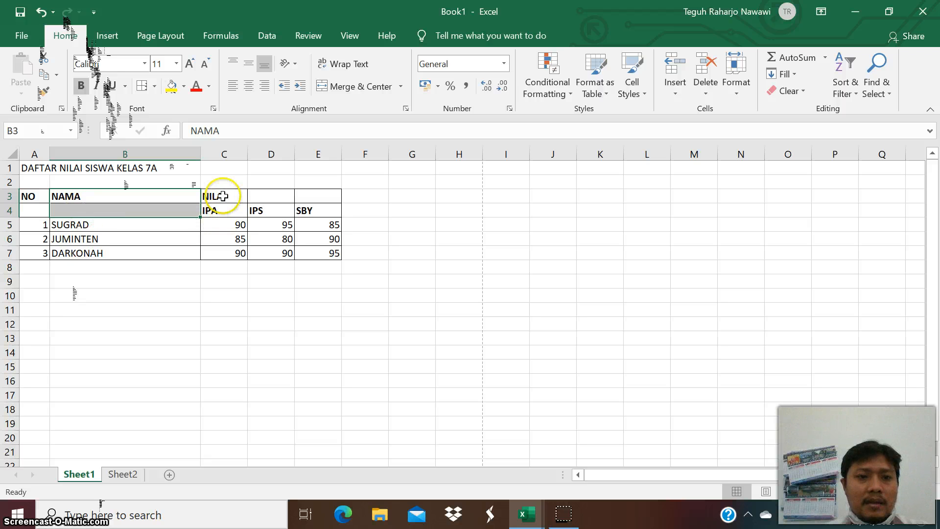
{"action": "left_click_drag", "start_coordinate": [223, 196], "coordinate": [244, 193]}
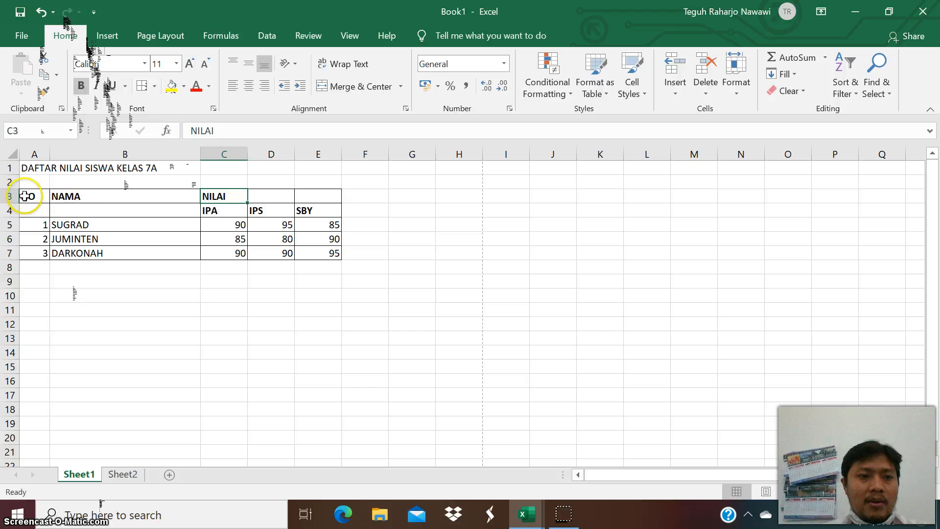
{"action": "left_click_drag", "start_coordinate": [24, 196], "coordinate": [34, 206]}
{"action": "left_click", "coordinate": [99, 193]}
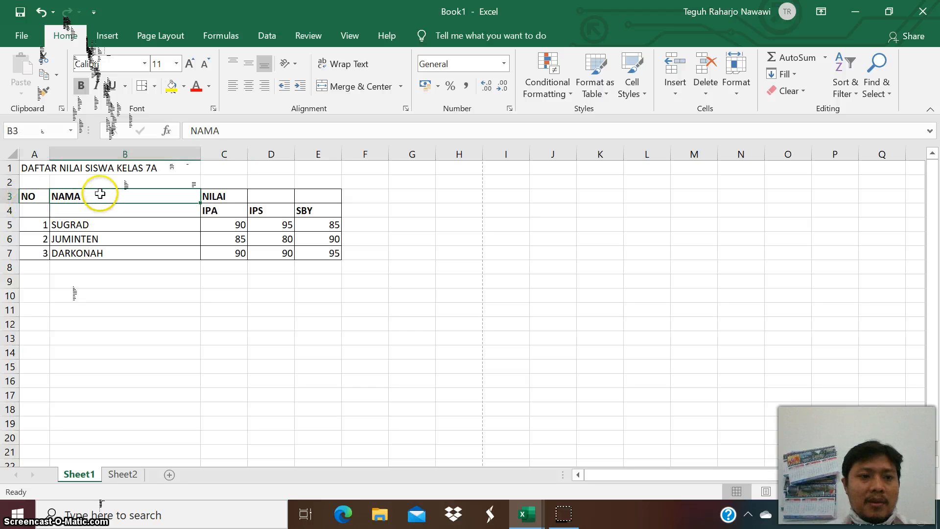
{"action": "left_click_drag", "start_coordinate": [100, 194], "coordinate": [103, 216]}
{"action": "left_click", "coordinate": [115, 352]}
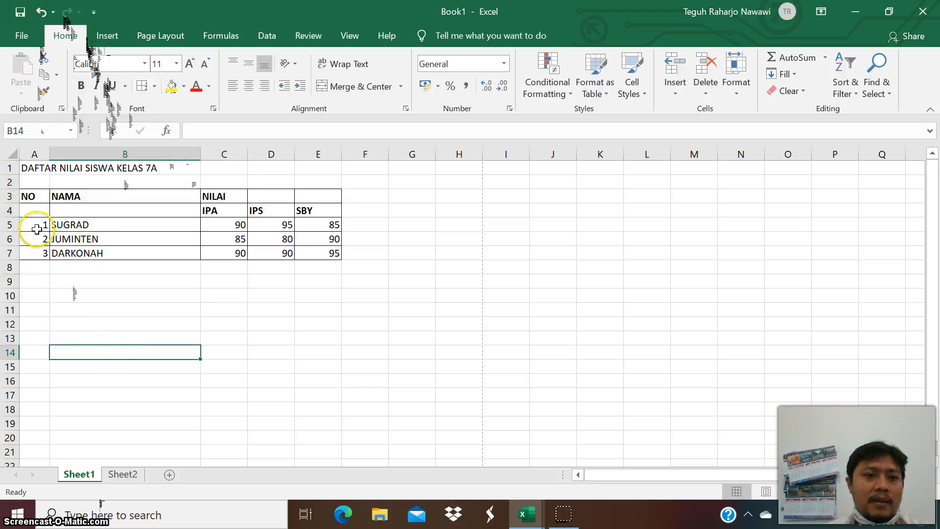
{"action": "left_click", "coordinate": [39, 196]}
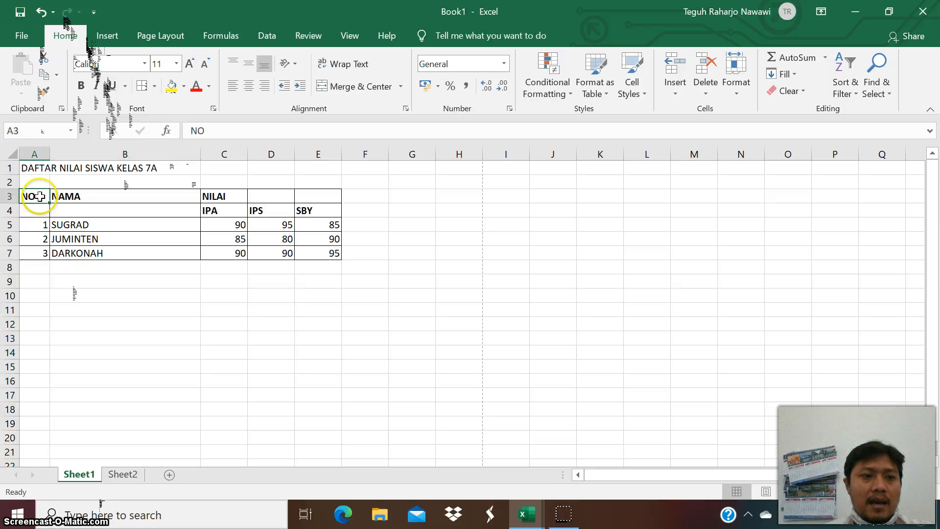
{"action": "left_click_drag", "start_coordinate": [40, 196], "coordinate": [36, 211]}
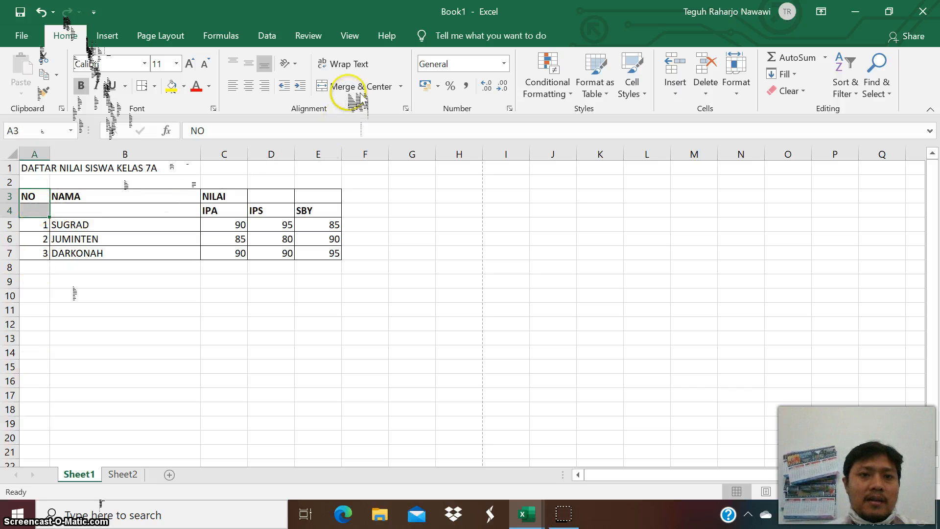
{"action": "right_click", "coordinate": [41, 202]}
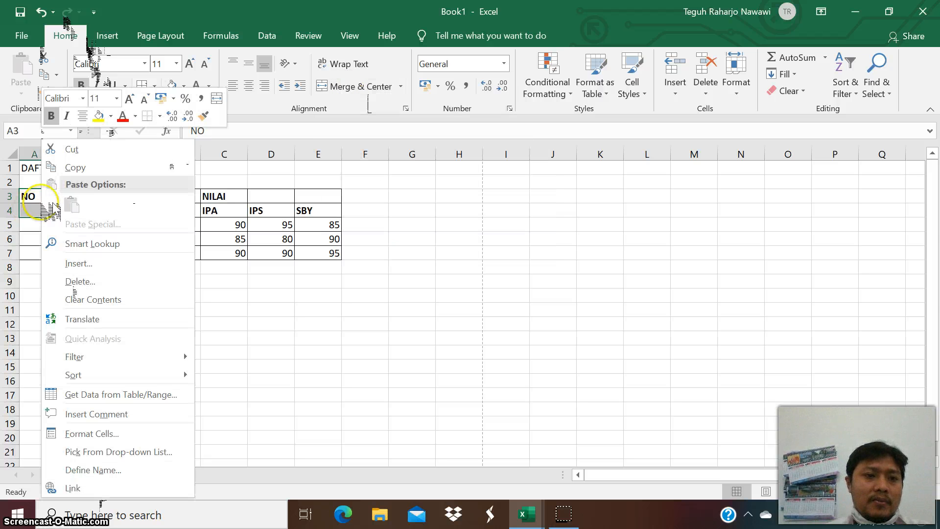
{"action": "key", "text": "Escape"}
{"action": "left_click", "coordinate": [58, 311]}
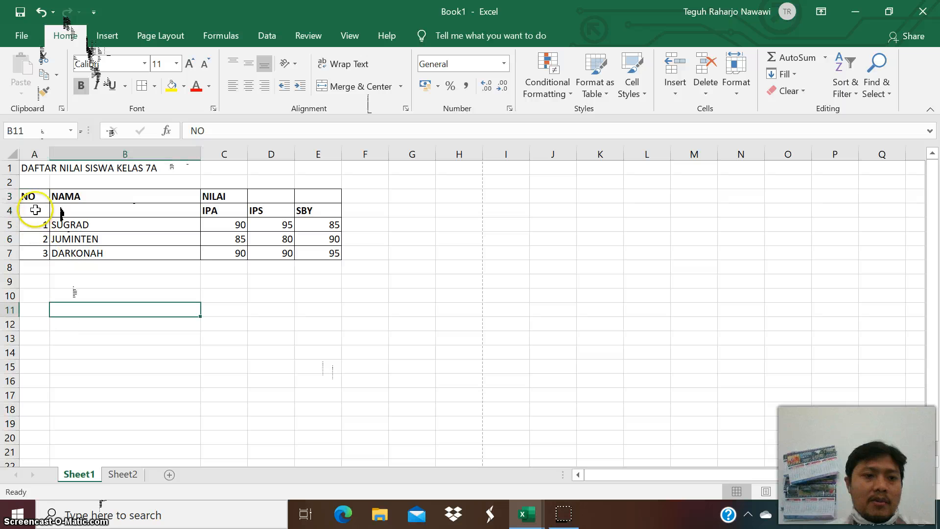
Merge cells A3:A4 and center the NO header both horizontally and vertically.
{"action": "left_click_drag", "start_coordinate": [35, 198], "coordinate": [36, 209]}
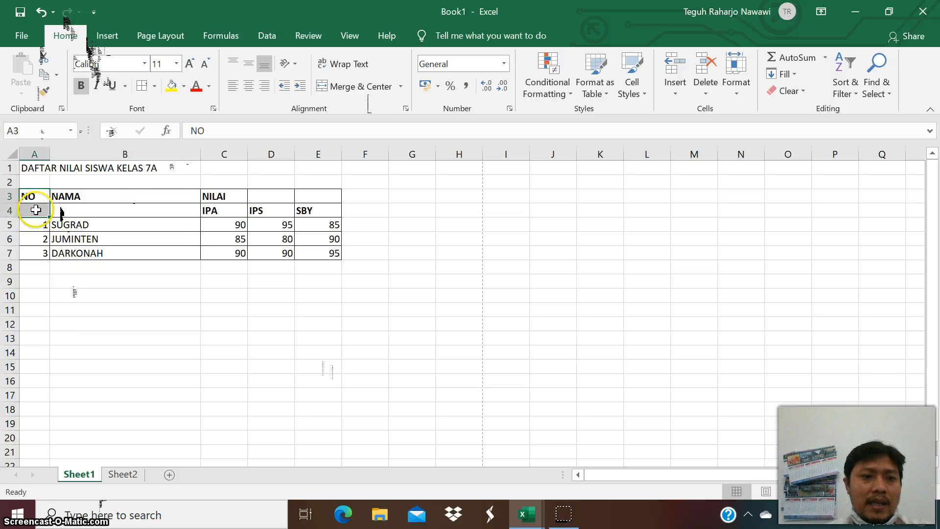
{"action": "right_click", "coordinate": [37, 210]}
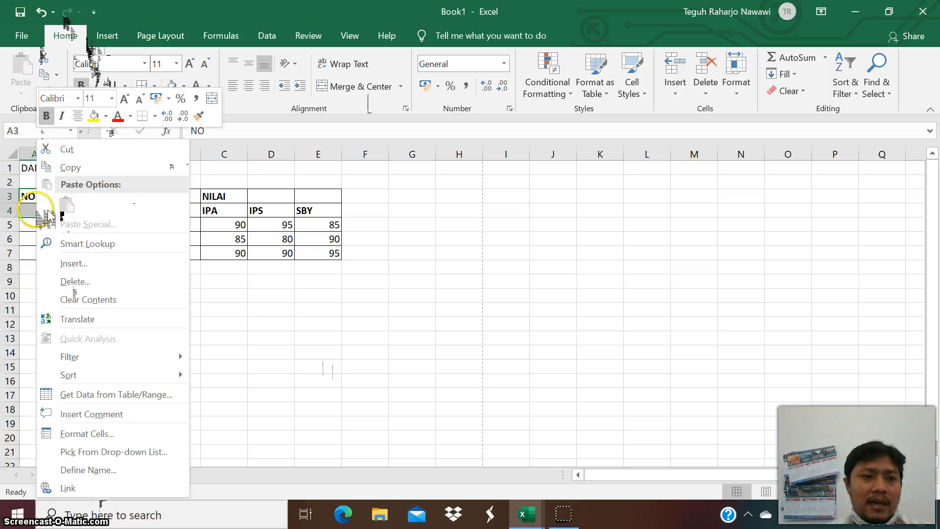
{"action": "left_click", "coordinate": [117, 431]}
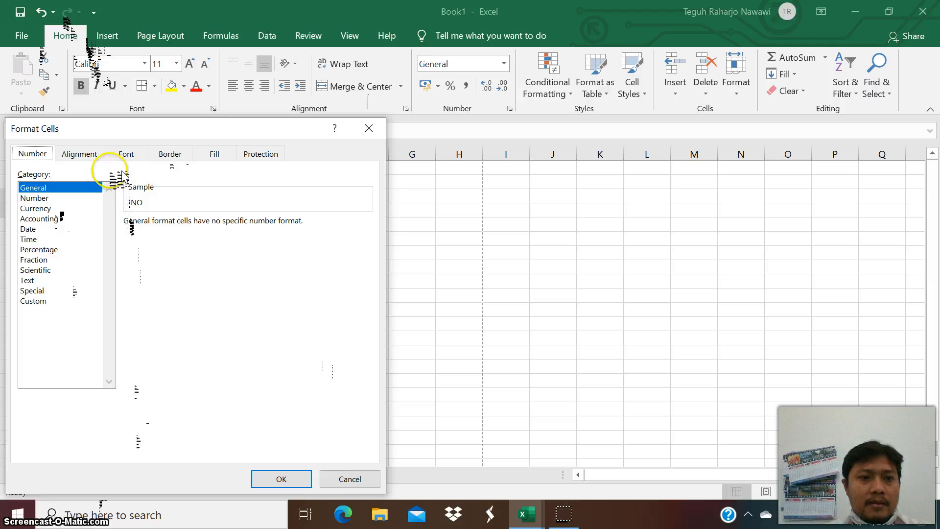
{"action": "left_click", "coordinate": [84, 158]}
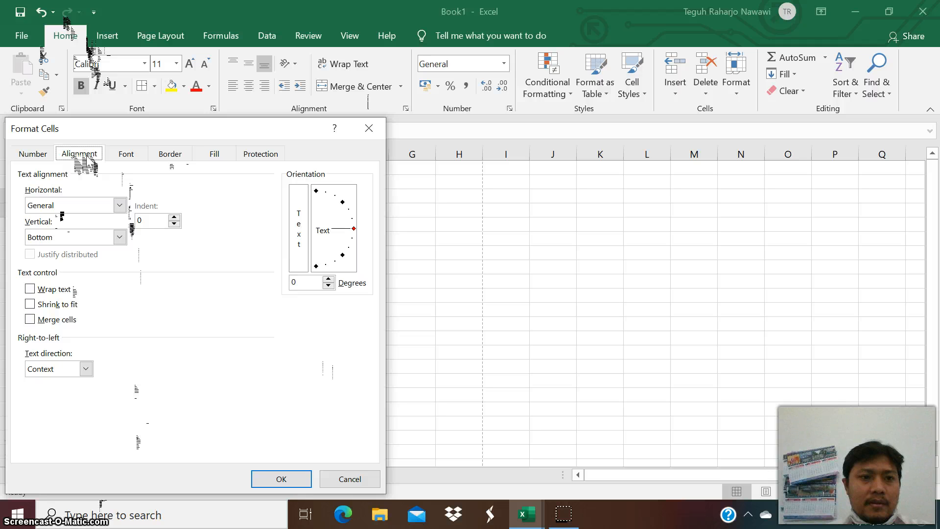
{"action": "left_click", "coordinate": [49, 155]}
{"action": "left_click", "coordinate": [82, 157]}
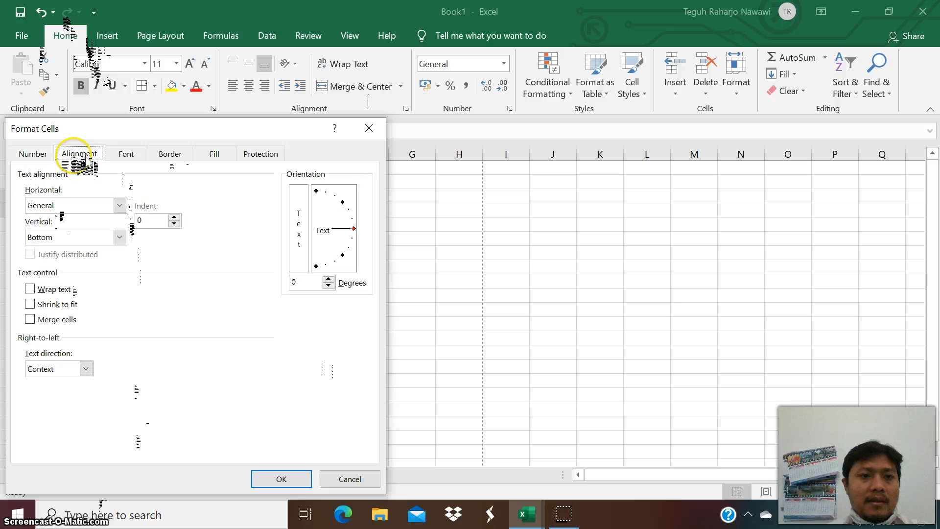
{"action": "left_click", "coordinate": [126, 154]}
{"action": "left_click", "coordinate": [170, 155]}
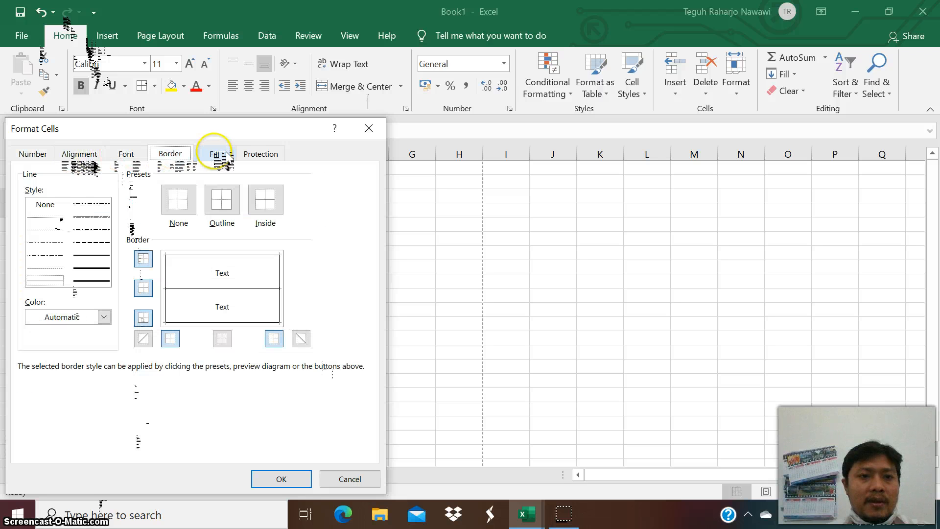
{"action": "left_click", "coordinate": [224, 154]}
{"action": "left_click", "coordinate": [260, 154]}
{"action": "left_click", "coordinate": [93, 155]}
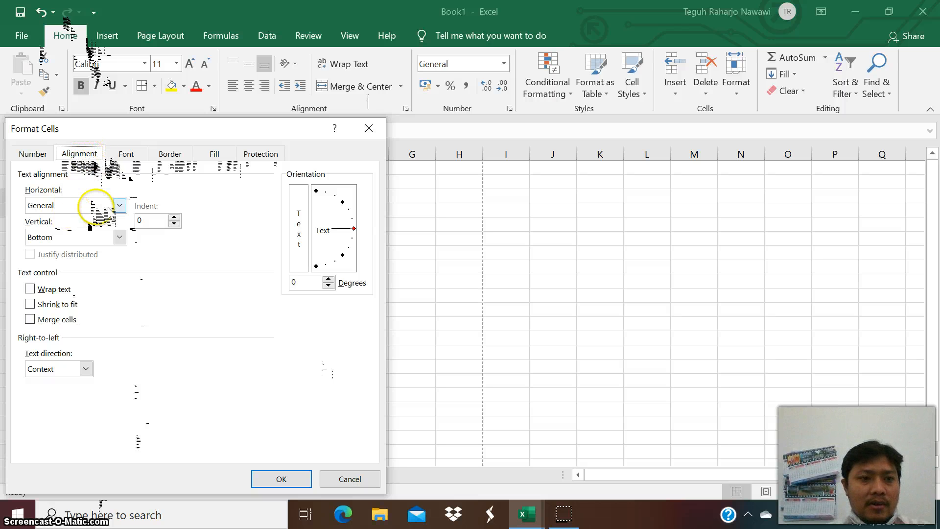
{"action": "left_click", "coordinate": [93, 205]}
{"action": "left_click", "coordinate": [91, 239]}
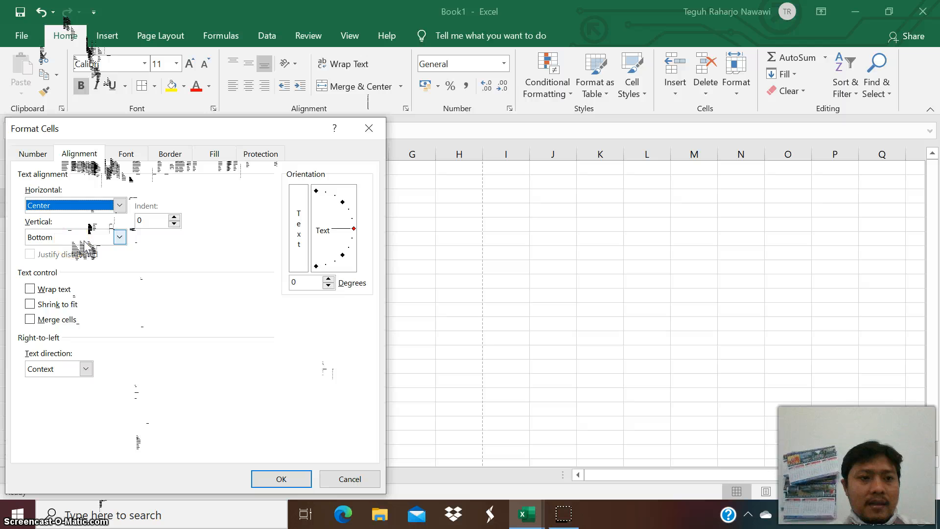
{"action": "left_click", "coordinate": [85, 238]}
{"action": "left_click", "coordinate": [73, 258]}
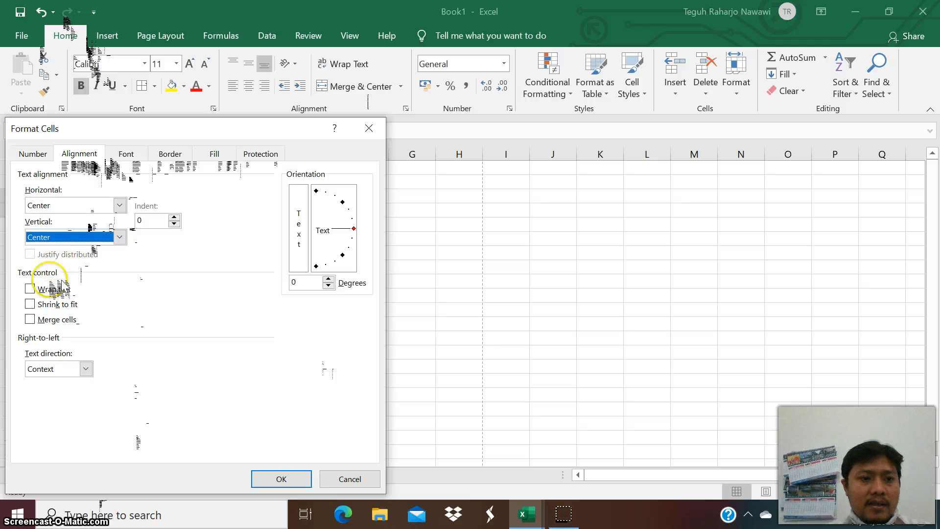
{"action": "left_click", "coordinate": [30, 319]}
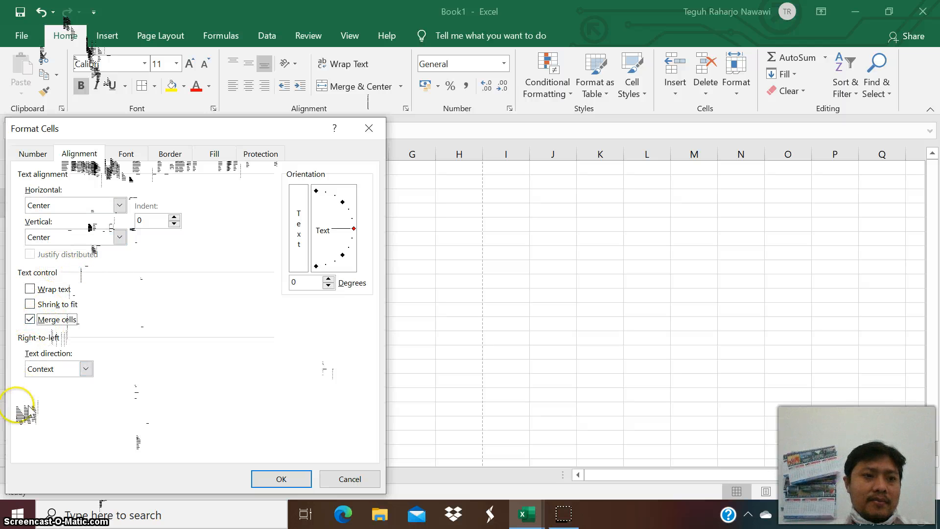
{"action": "left_click", "coordinate": [282, 479]}
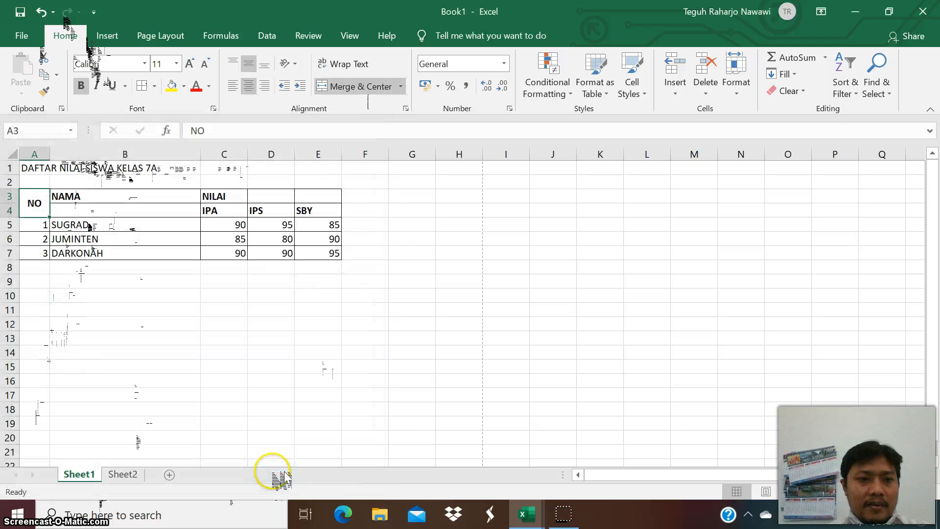
{"action": "left_click", "coordinate": [208, 437]}
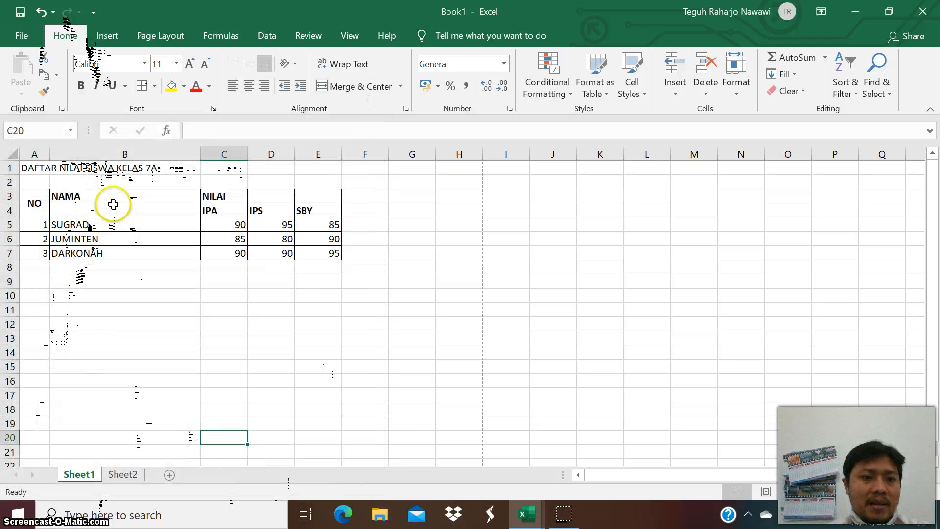
Merge cells B3:B4 and center the NAMA header both horizontally and vertically.
{"action": "left_click_drag", "start_coordinate": [121, 195], "coordinate": [120, 212]}
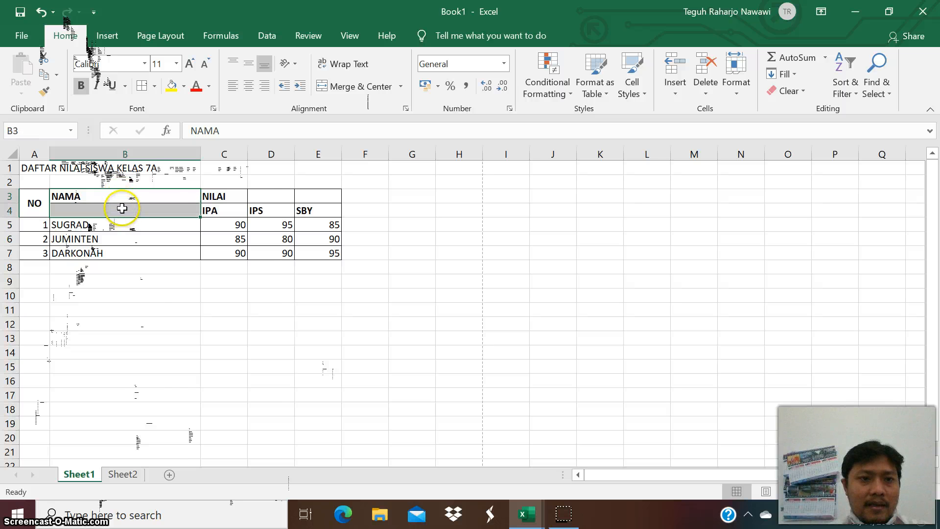
{"action": "right_click", "coordinate": [122, 208]}
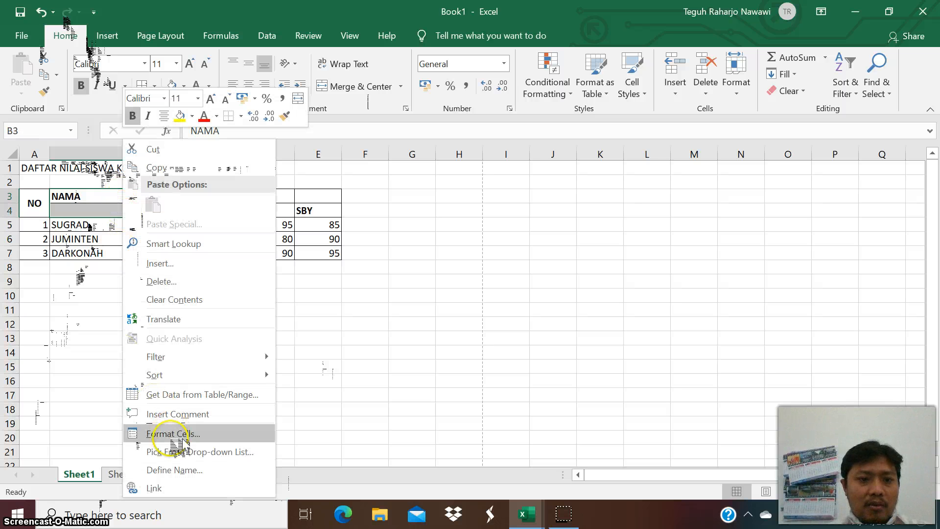
{"action": "left_click", "coordinate": [162, 434]}
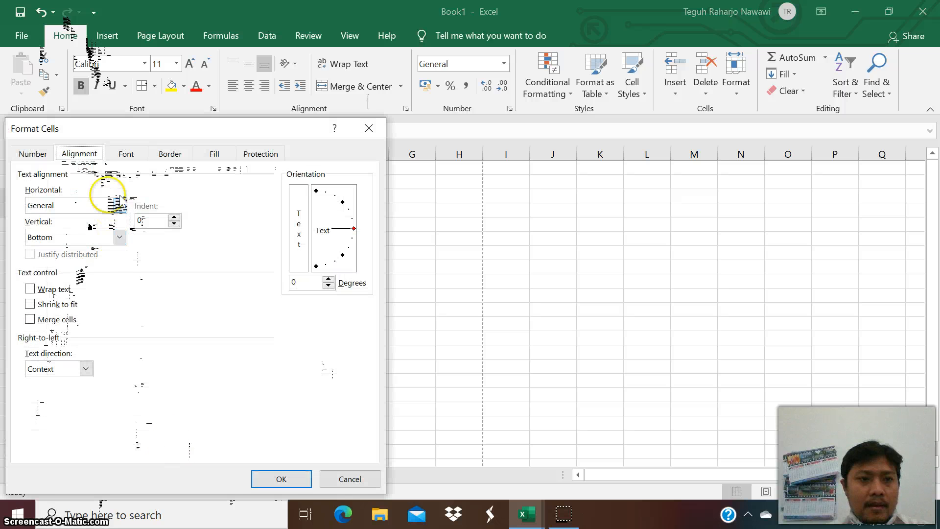
{"action": "left_click", "coordinate": [102, 210]}
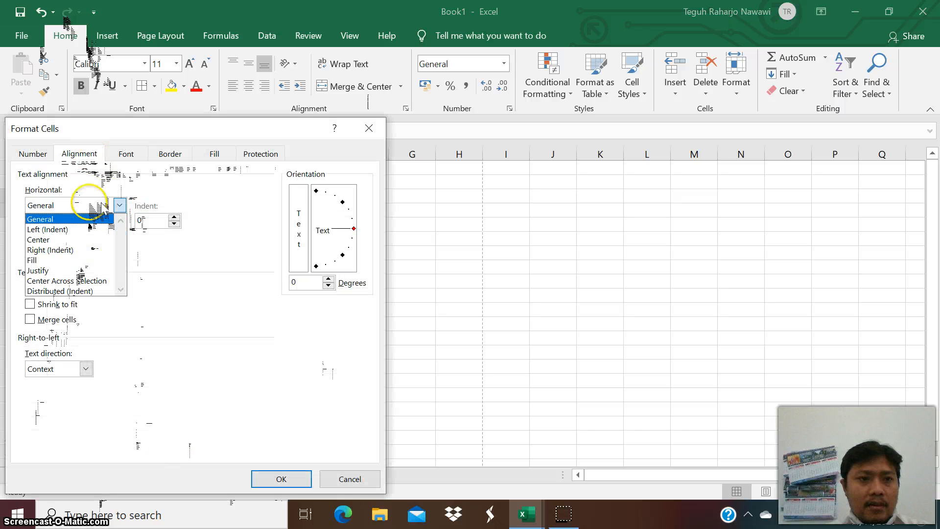
{"action": "left_click", "coordinate": [73, 238]}
{"action": "left_click", "coordinate": [95, 238]}
{"action": "left_click", "coordinate": [76, 262]}
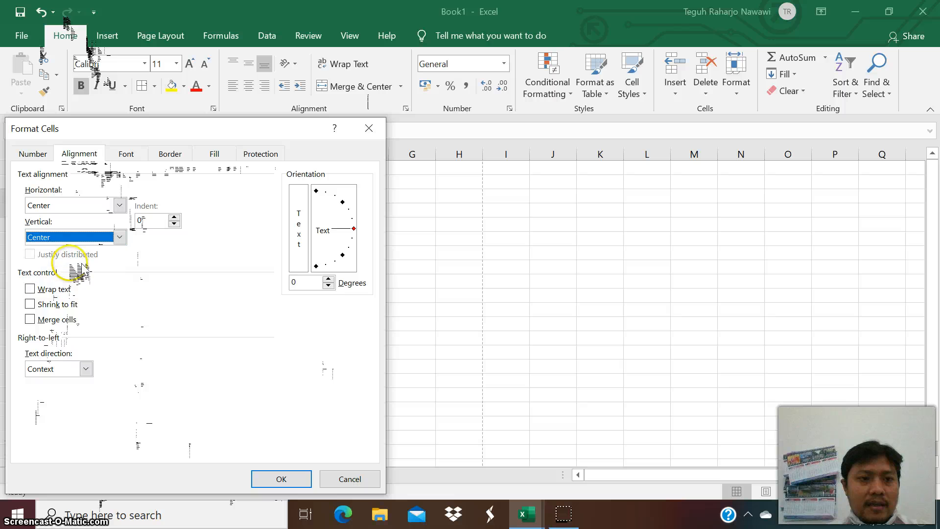
{"action": "left_click", "coordinate": [47, 319]}
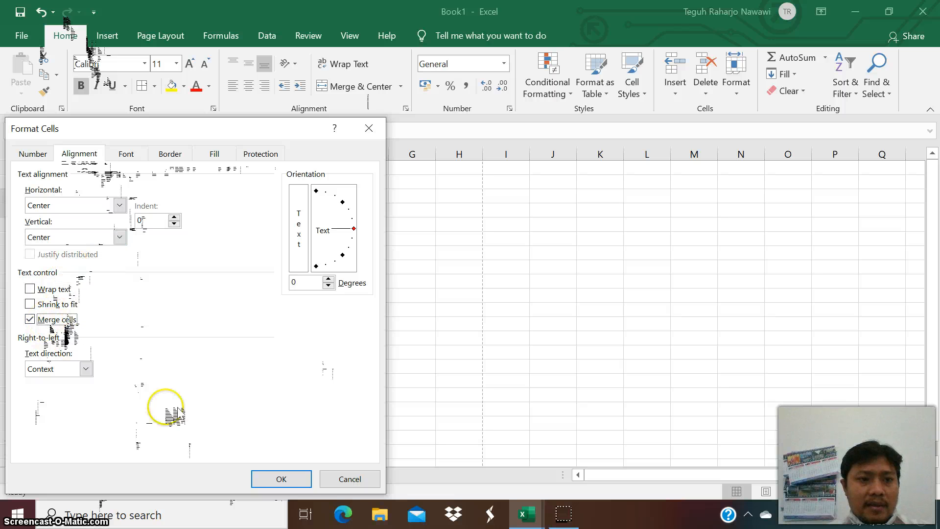
{"action": "left_click", "coordinate": [308, 485]}
{"action": "left_click", "coordinate": [230, 404]}
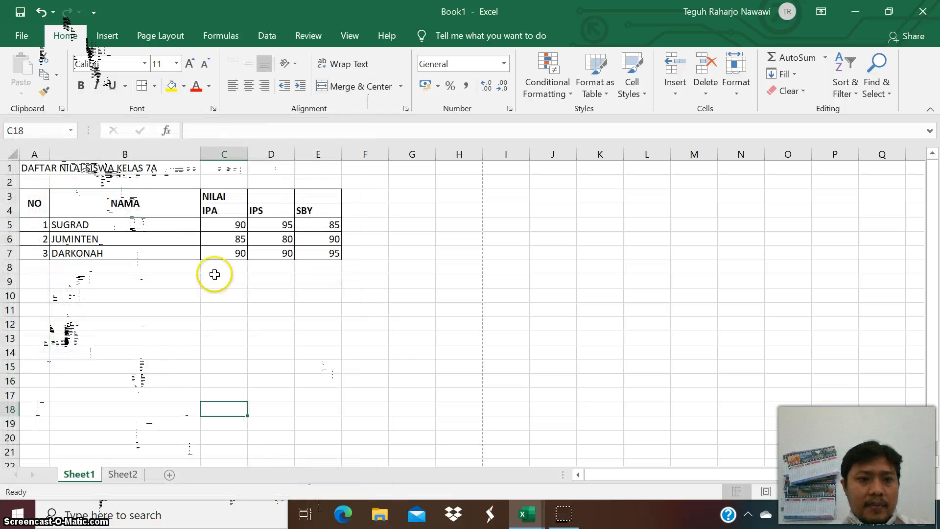
Merge cells C3:E3 and center the NILAI header both horizontally and vertically.
{"action": "left_click_drag", "start_coordinate": [237, 193], "coordinate": [300, 198]}
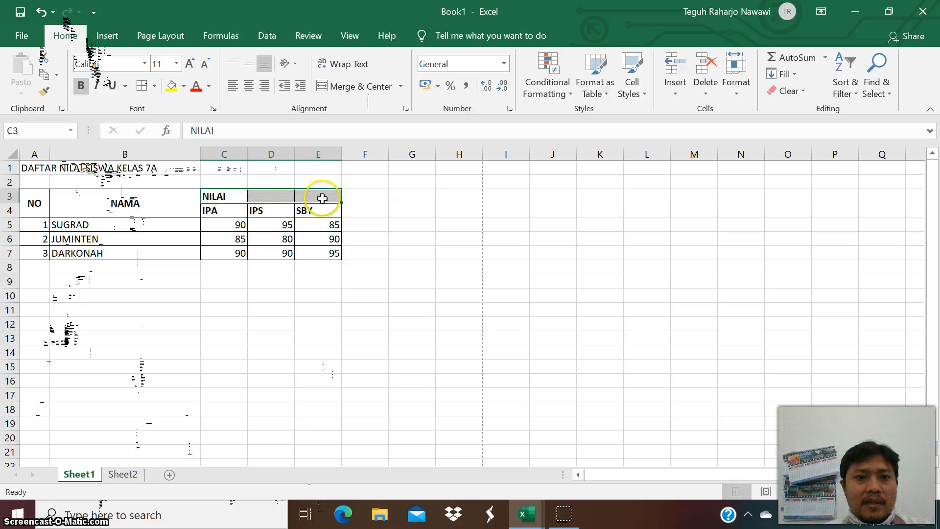
{"action": "right_click", "coordinate": [289, 195]}
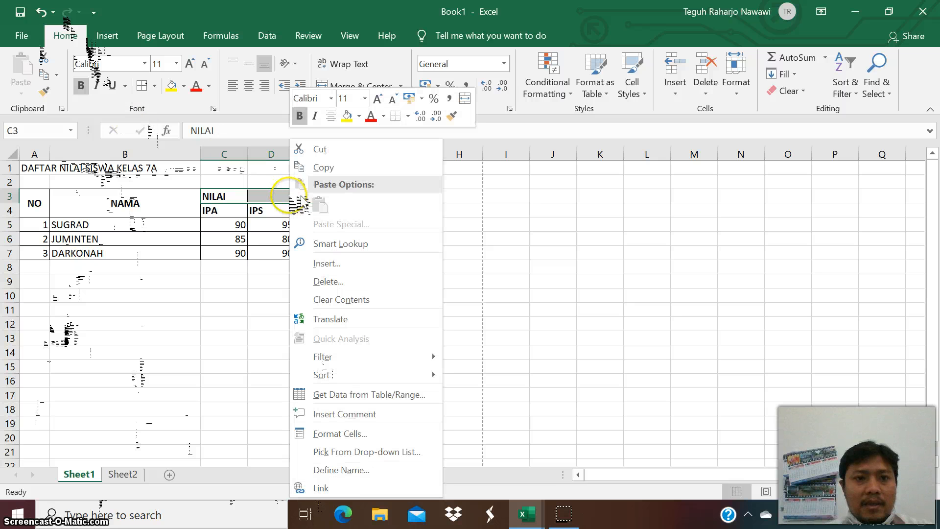
{"action": "left_click", "coordinate": [360, 434]}
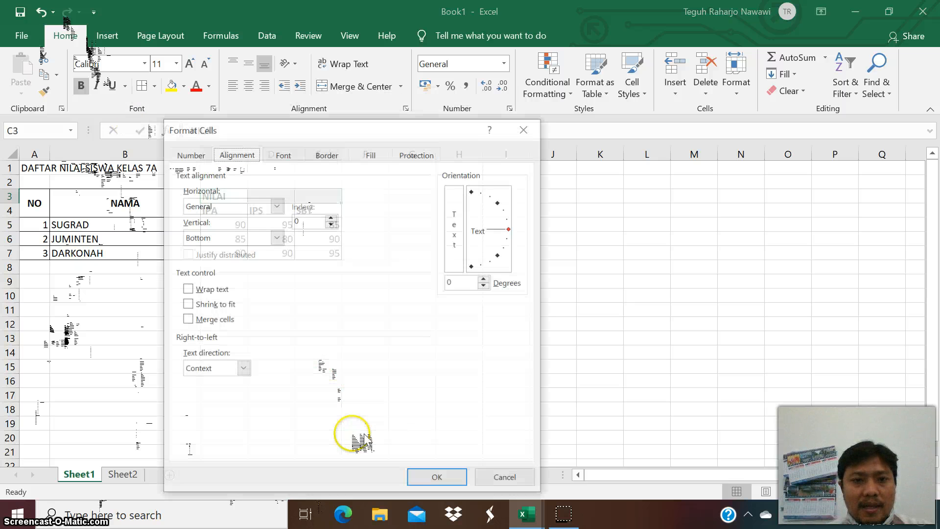
{"action": "left_click", "coordinate": [231, 205]}
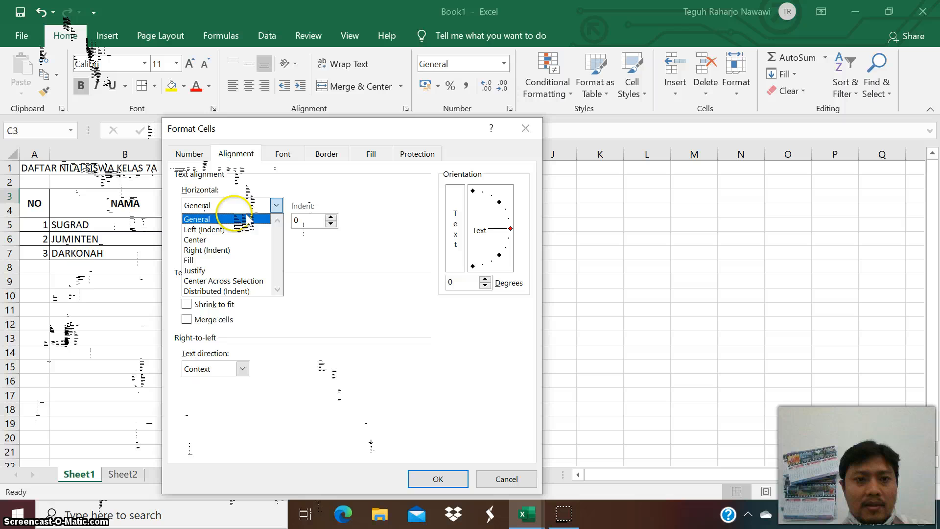
{"action": "left_click", "coordinate": [243, 240]}
{"action": "left_click", "coordinate": [233, 238]}
{"action": "left_click", "coordinate": [242, 261]}
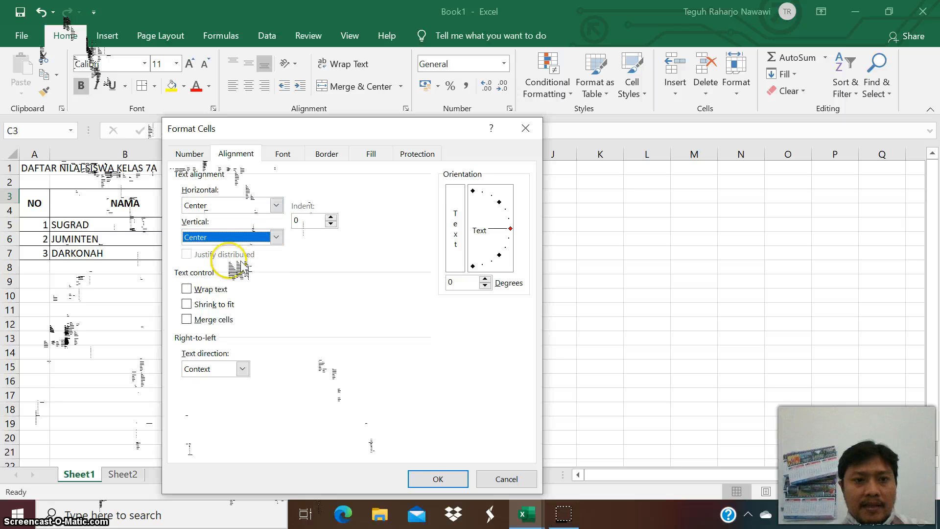
{"action": "left_click", "coordinate": [211, 319]}
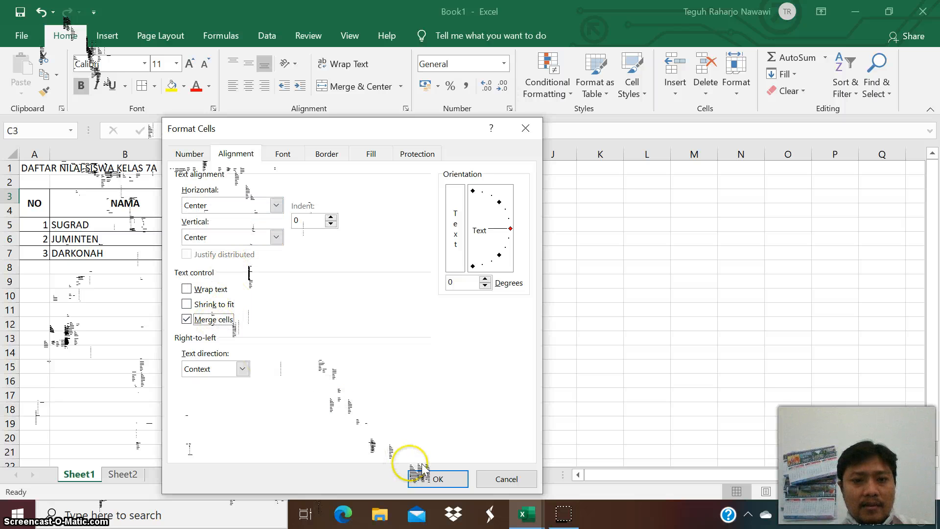
{"action": "left_click", "coordinate": [431, 478]}
{"action": "left_click", "coordinate": [368, 410]}
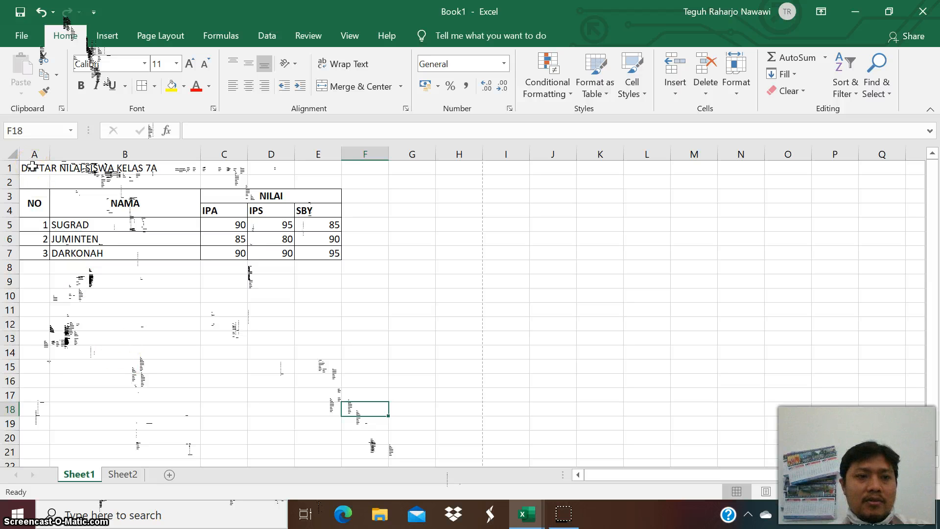
Merge and center the title across A1:E1 and make it bold.
{"action": "left_click_drag", "start_coordinate": [32, 166], "coordinate": [317, 162]}
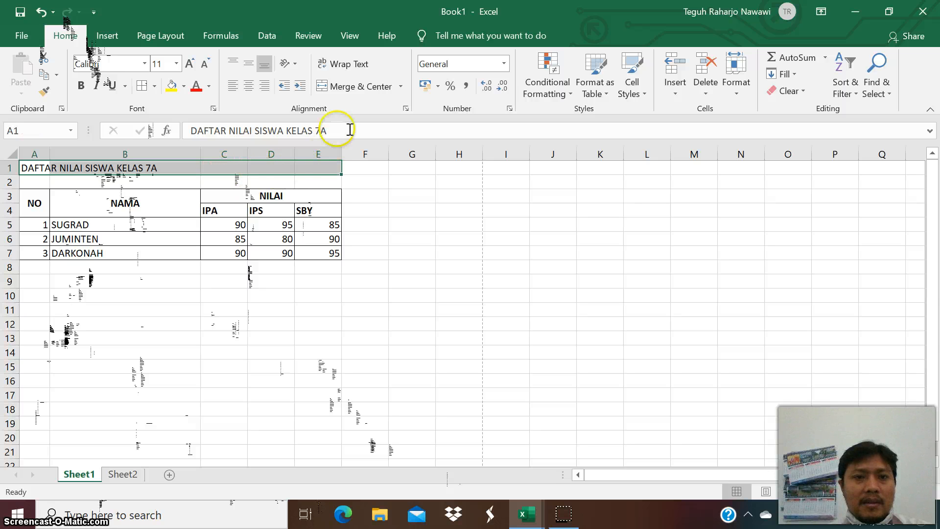
{"action": "left_click", "coordinate": [363, 87]}
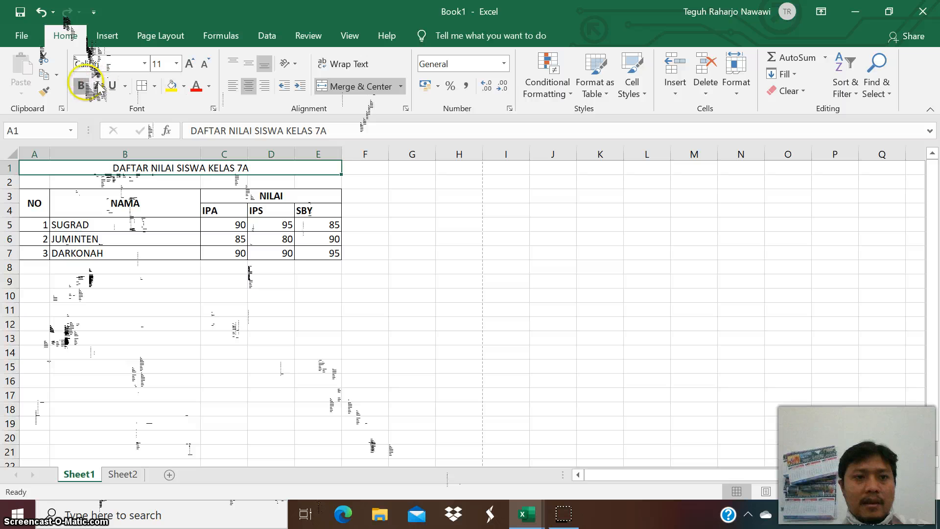
{"action": "left_click", "coordinate": [82, 85]}
{"action": "left_click", "coordinate": [146, 378]}
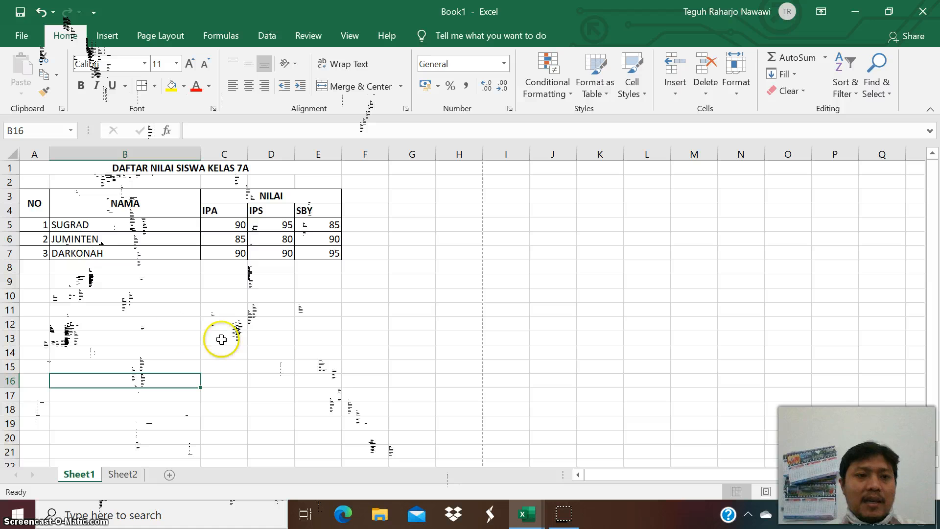
Select the header and number cells one by one to check the table's merged headers and values.
{"action": "left_click", "coordinate": [39, 204]}
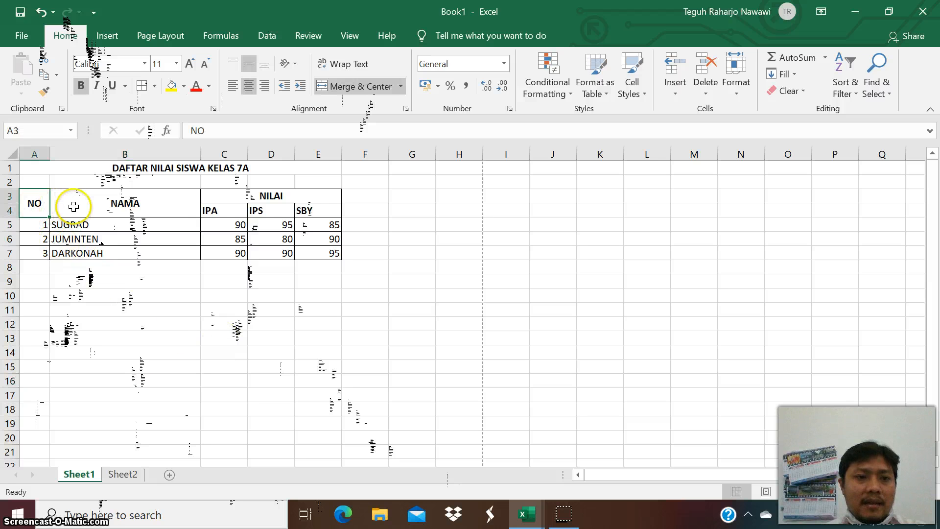
{"action": "left_click", "coordinate": [311, 211]}
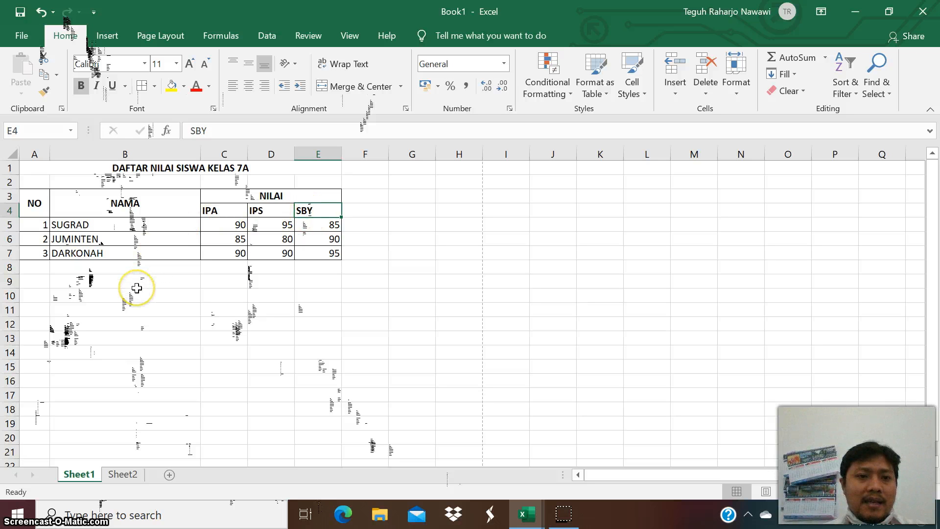
{"action": "left_click", "coordinate": [40, 225]}
{"action": "left_click", "coordinate": [41, 238]}
{"action": "left_click", "coordinate": [43, 252]}
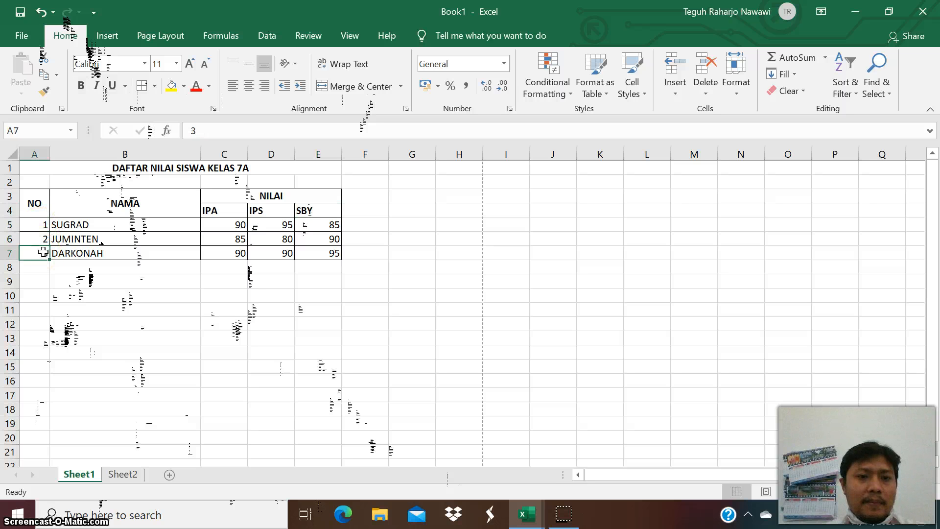
{"action": "left_click", "coordinate": [55, 278]}
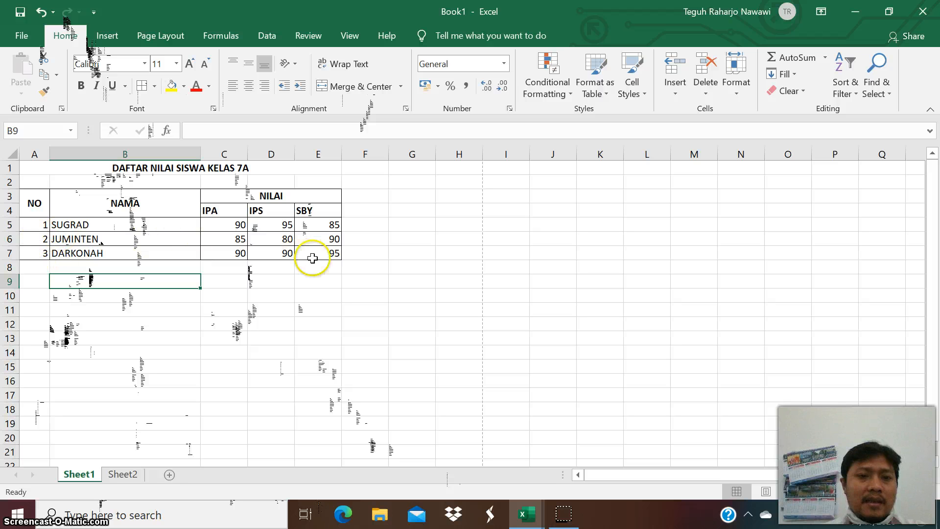
{"action": "left_click", "coordinate": [33, 195]}
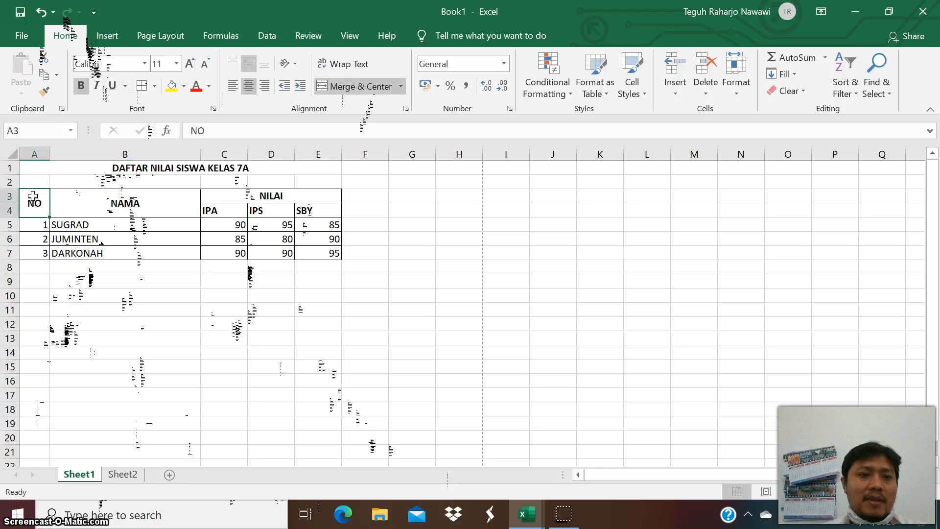
{"action": "left_click", "coordinate": [142, 206]}
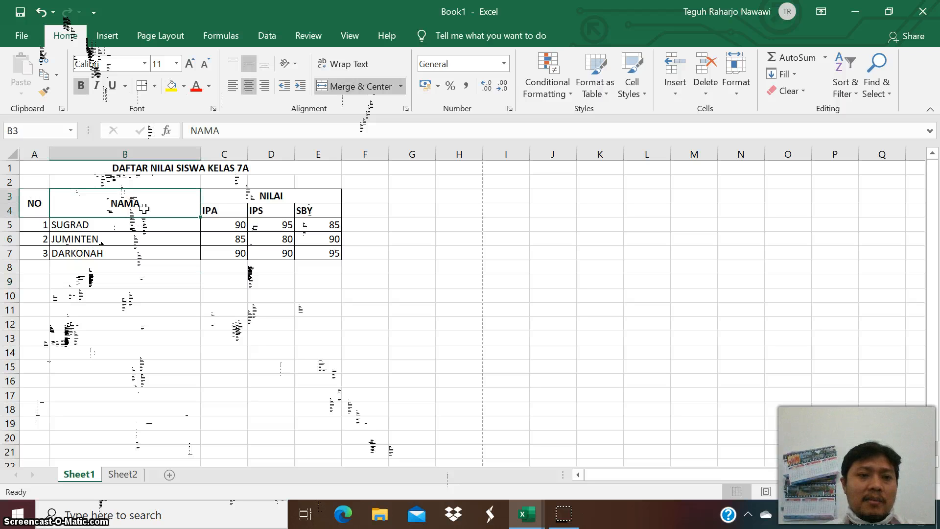
{"action": "left_click", "coordinate": [242, 197]}
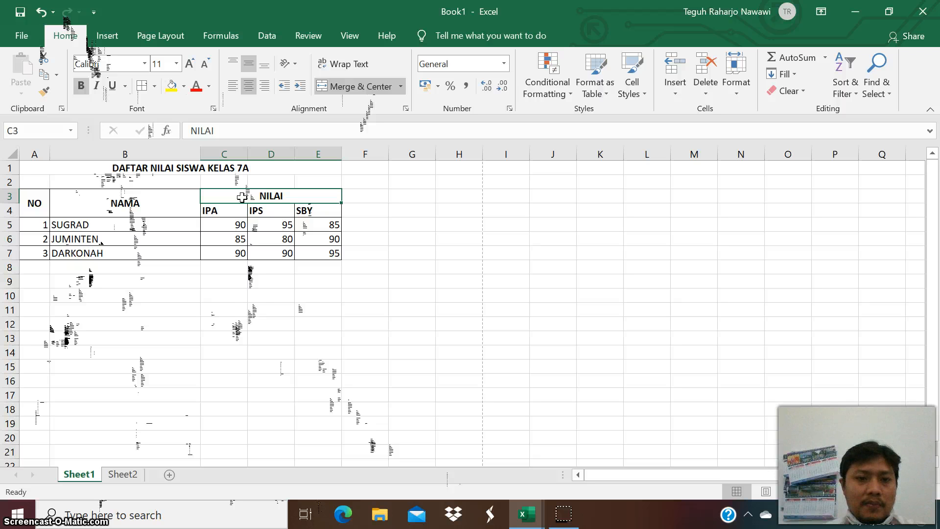
{"action": "left_click", "coordinate": [247, 294]}
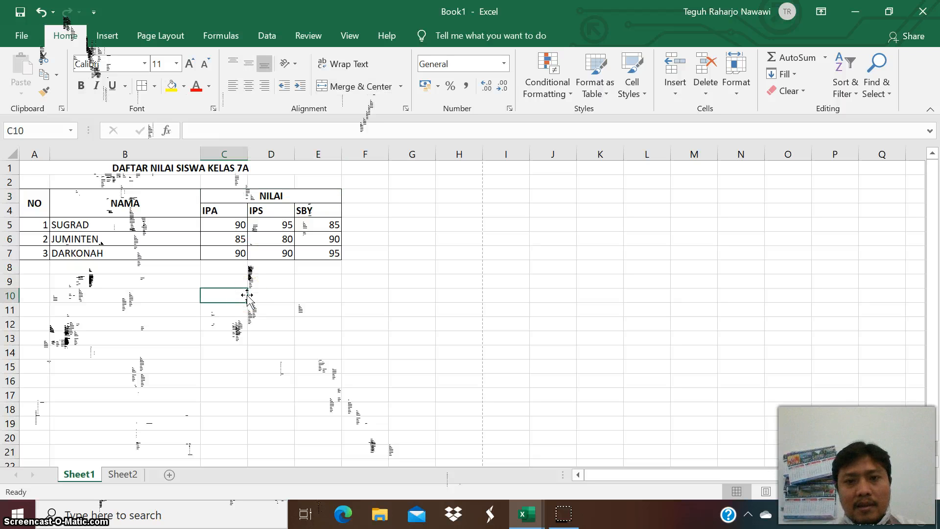